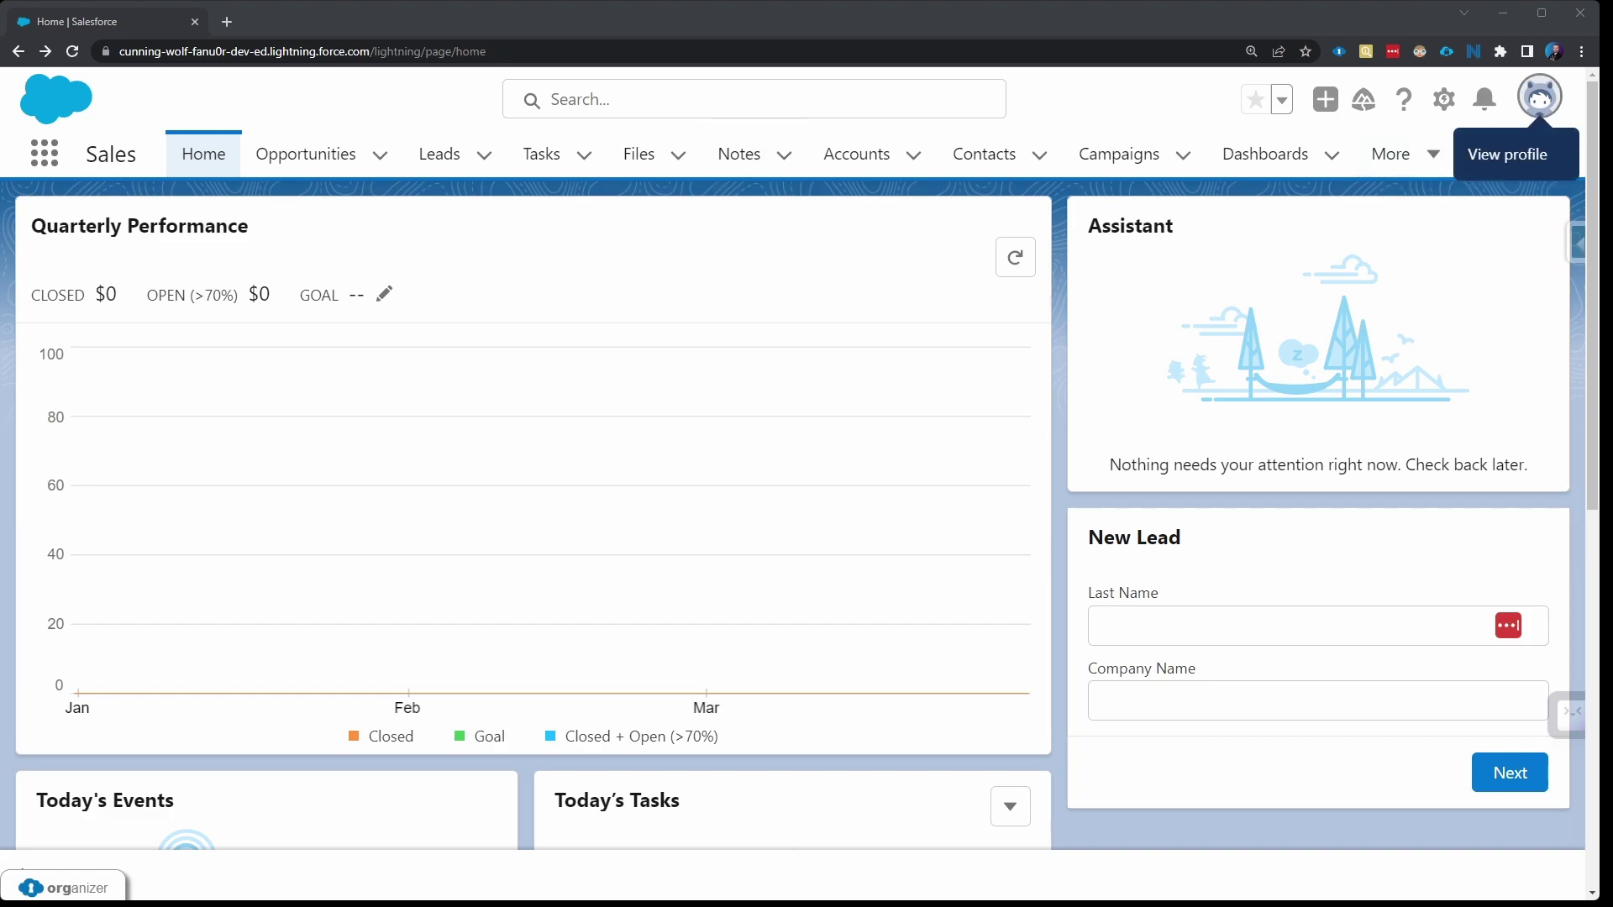
Open My Email Settings from personal settings, found with the 'email' Quick Find search.
{"action": "left_click", "coordinate": [1541, 99]}
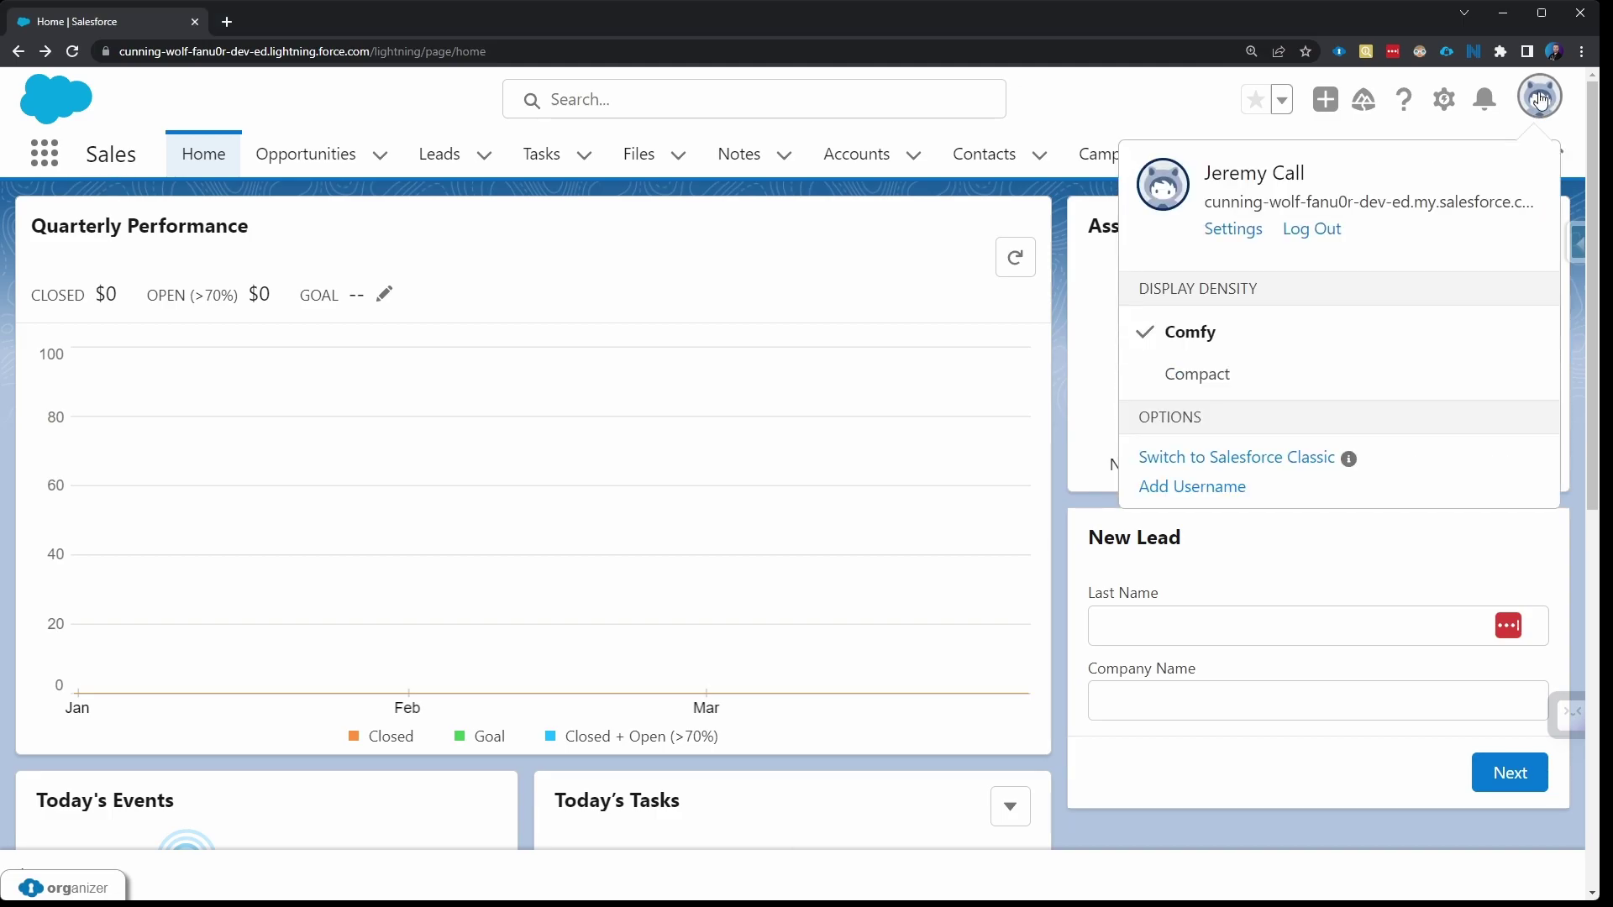
{"action": "left_click", "coordinate": [1233, 230]}
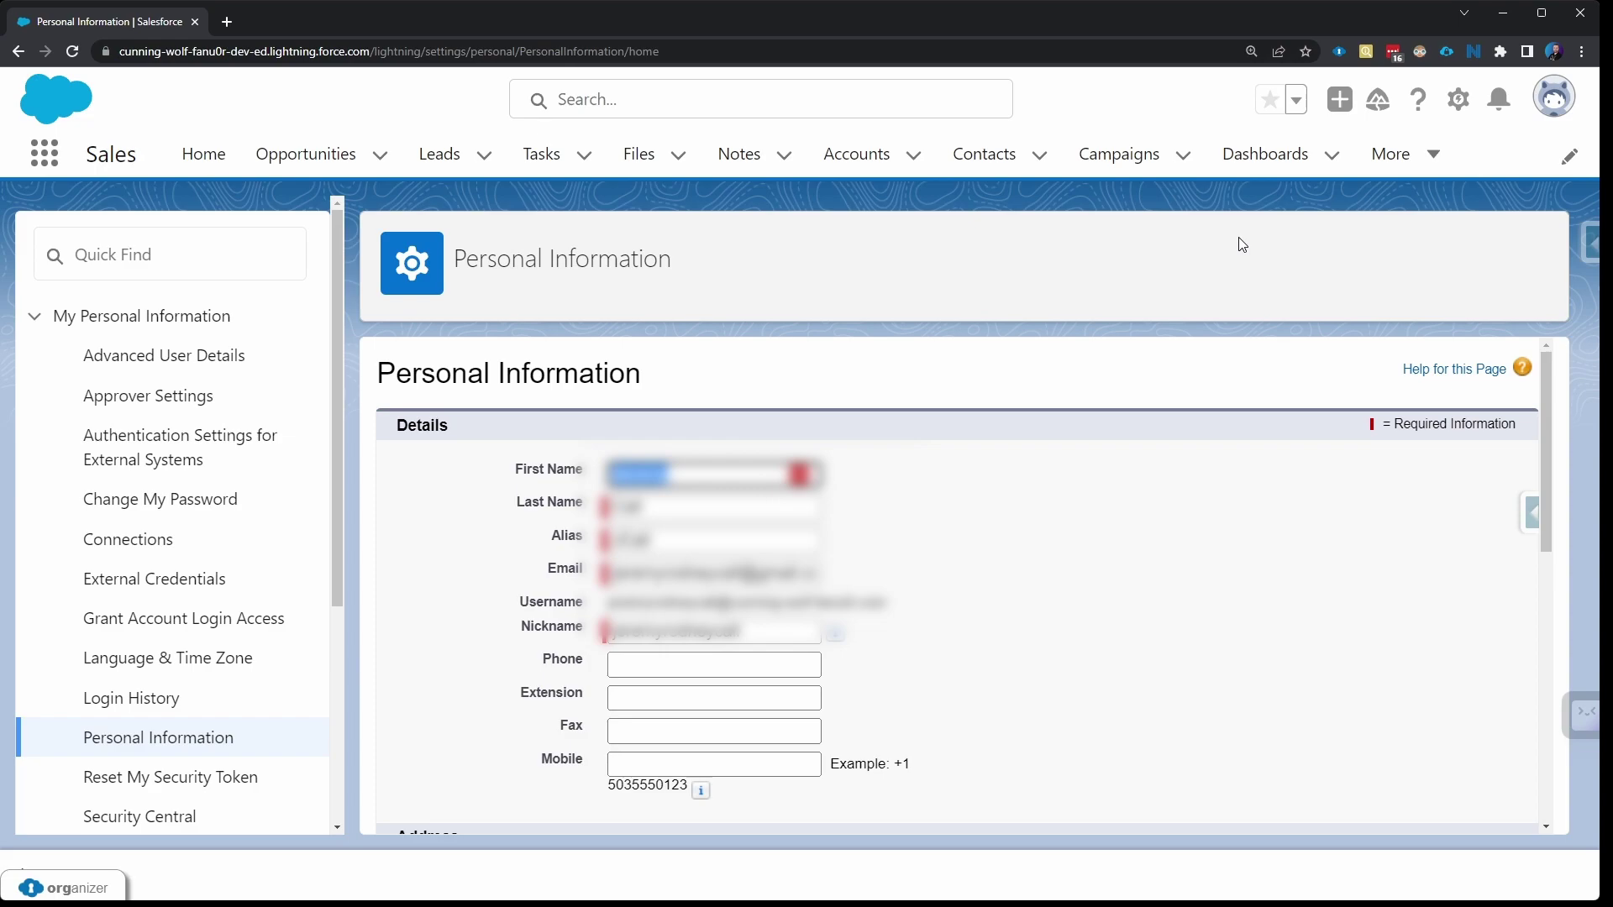
{"action": "left_click", "coordinate": [214, 246]}
{"action": "type", "text": "email"}
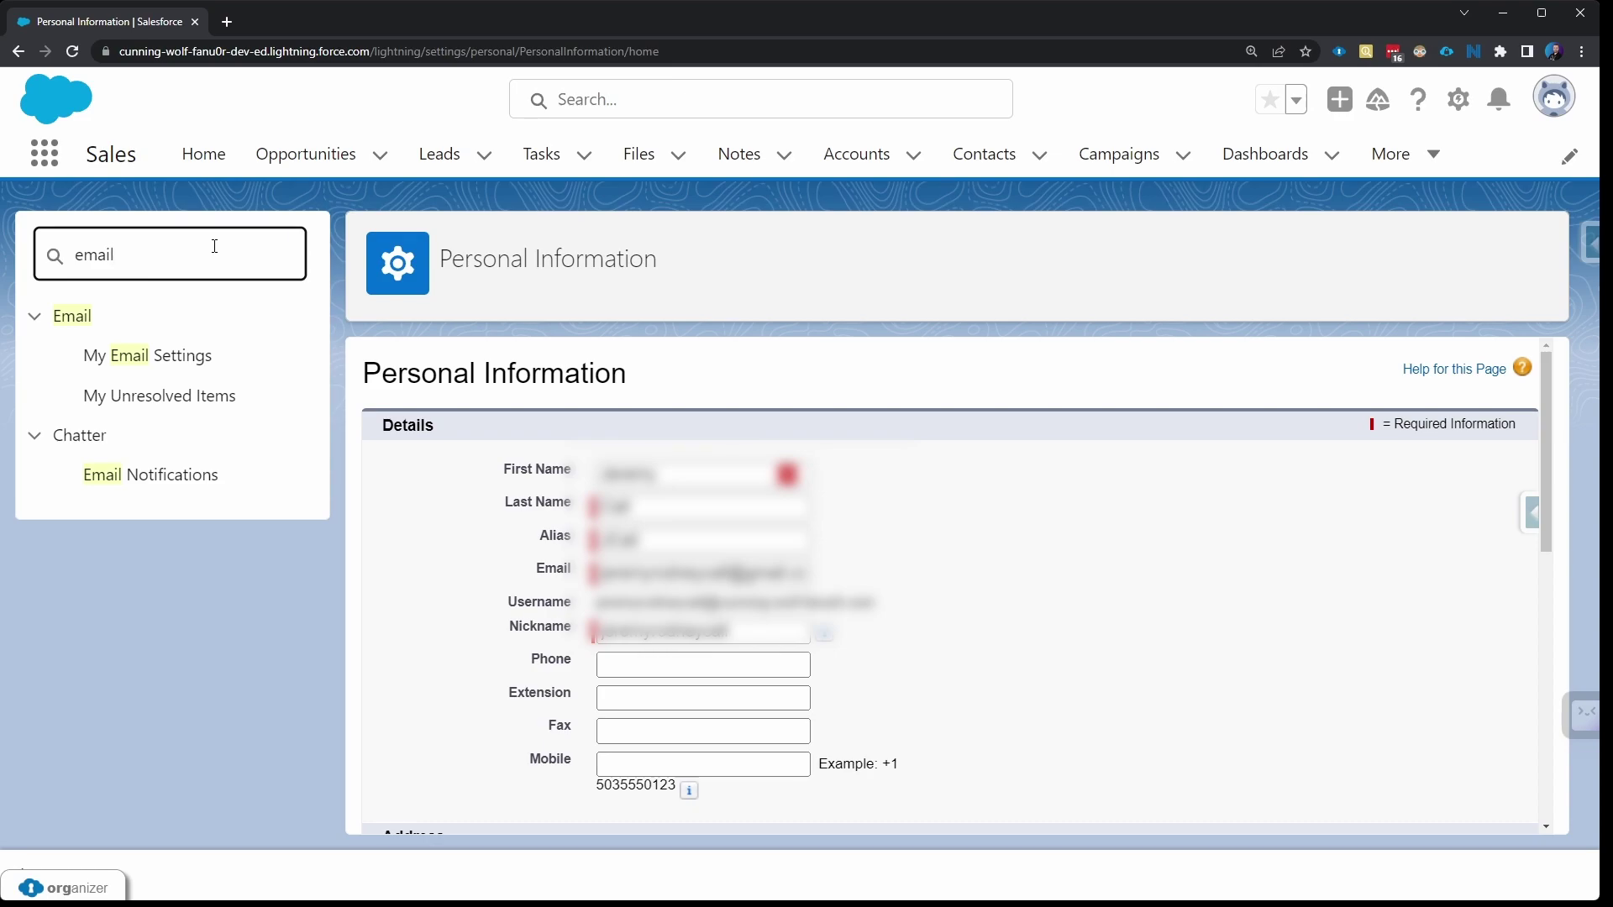
{"action": "left_click", "coordinate": [224, 360]}
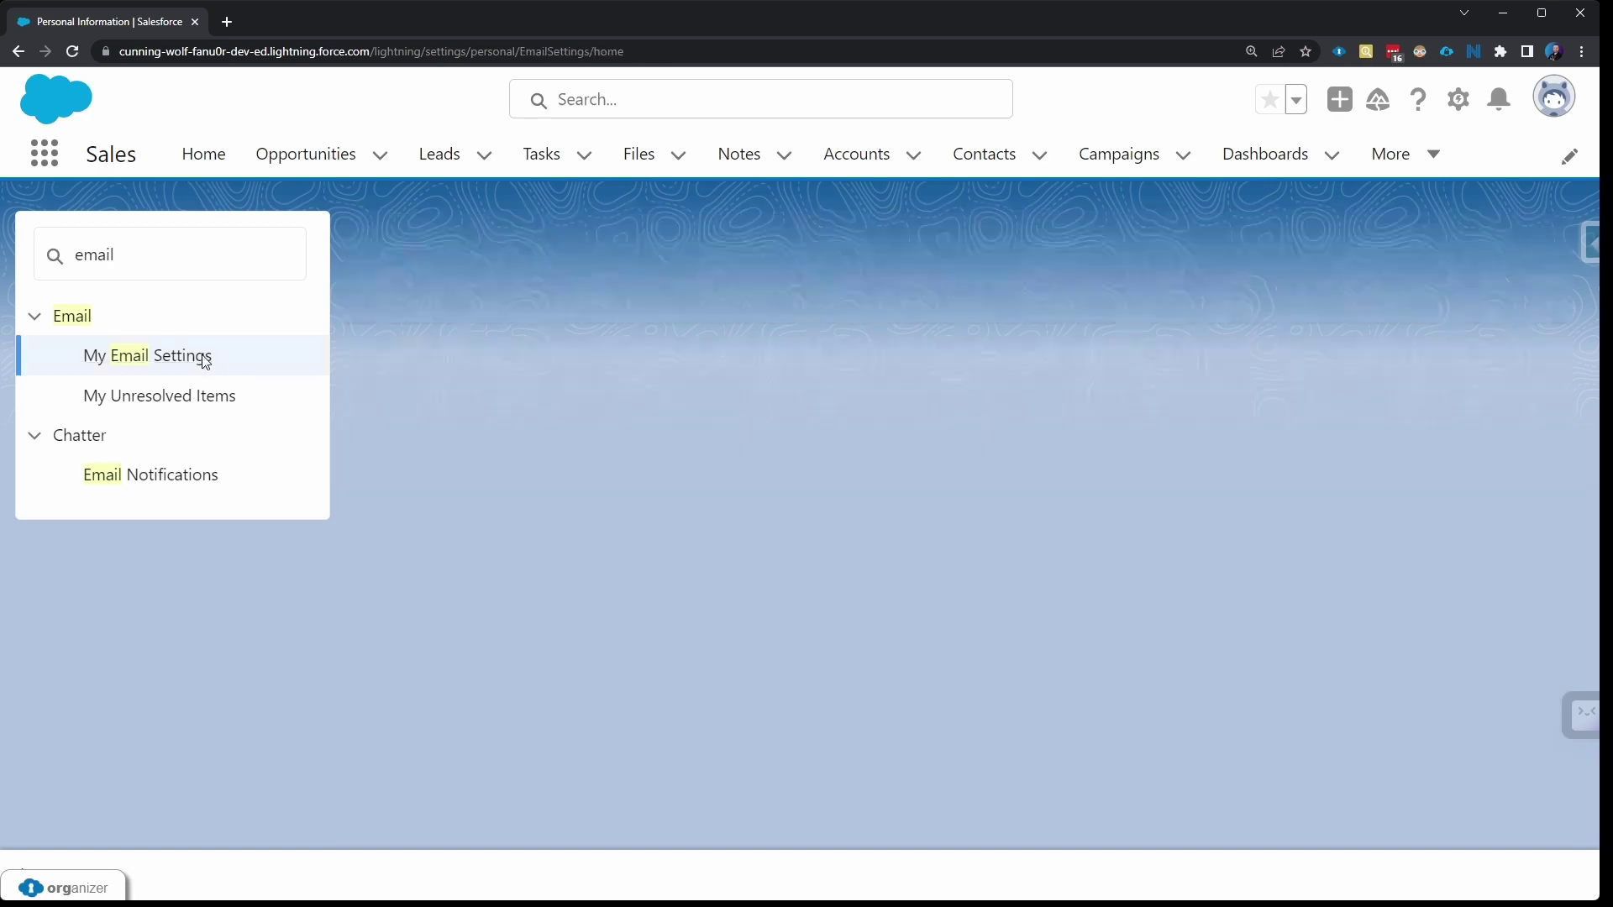
{"action": "scroll", "coordinate": [630, 401], "scroll_direction": "down", "scroll_amount": 4}
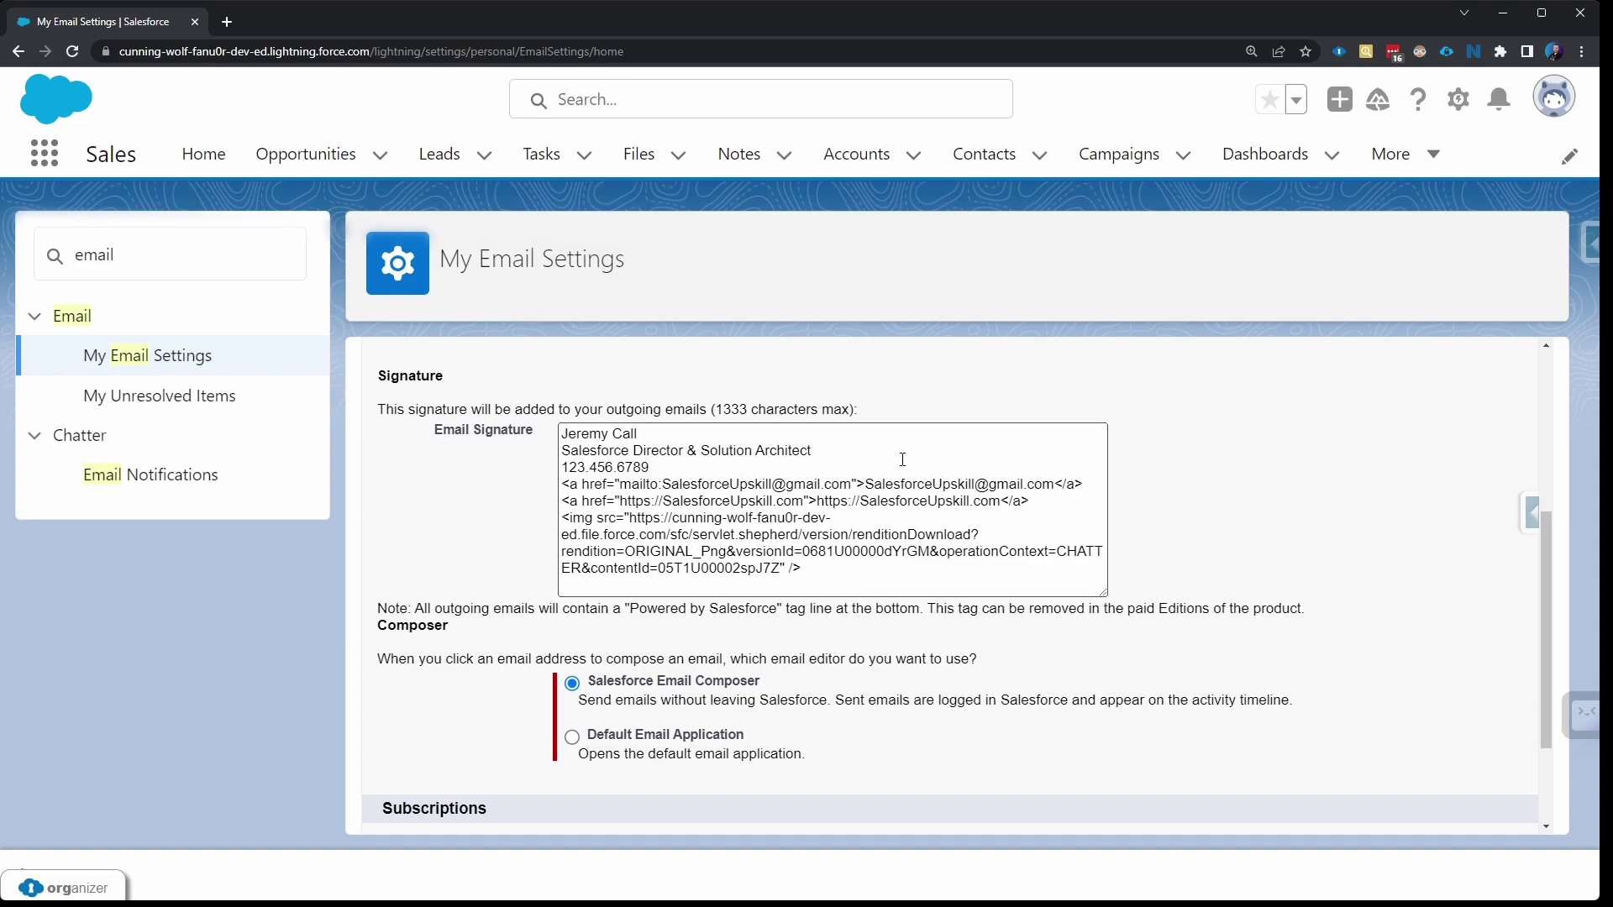
{"action": "double_click", "coordinate": [644, 487]}
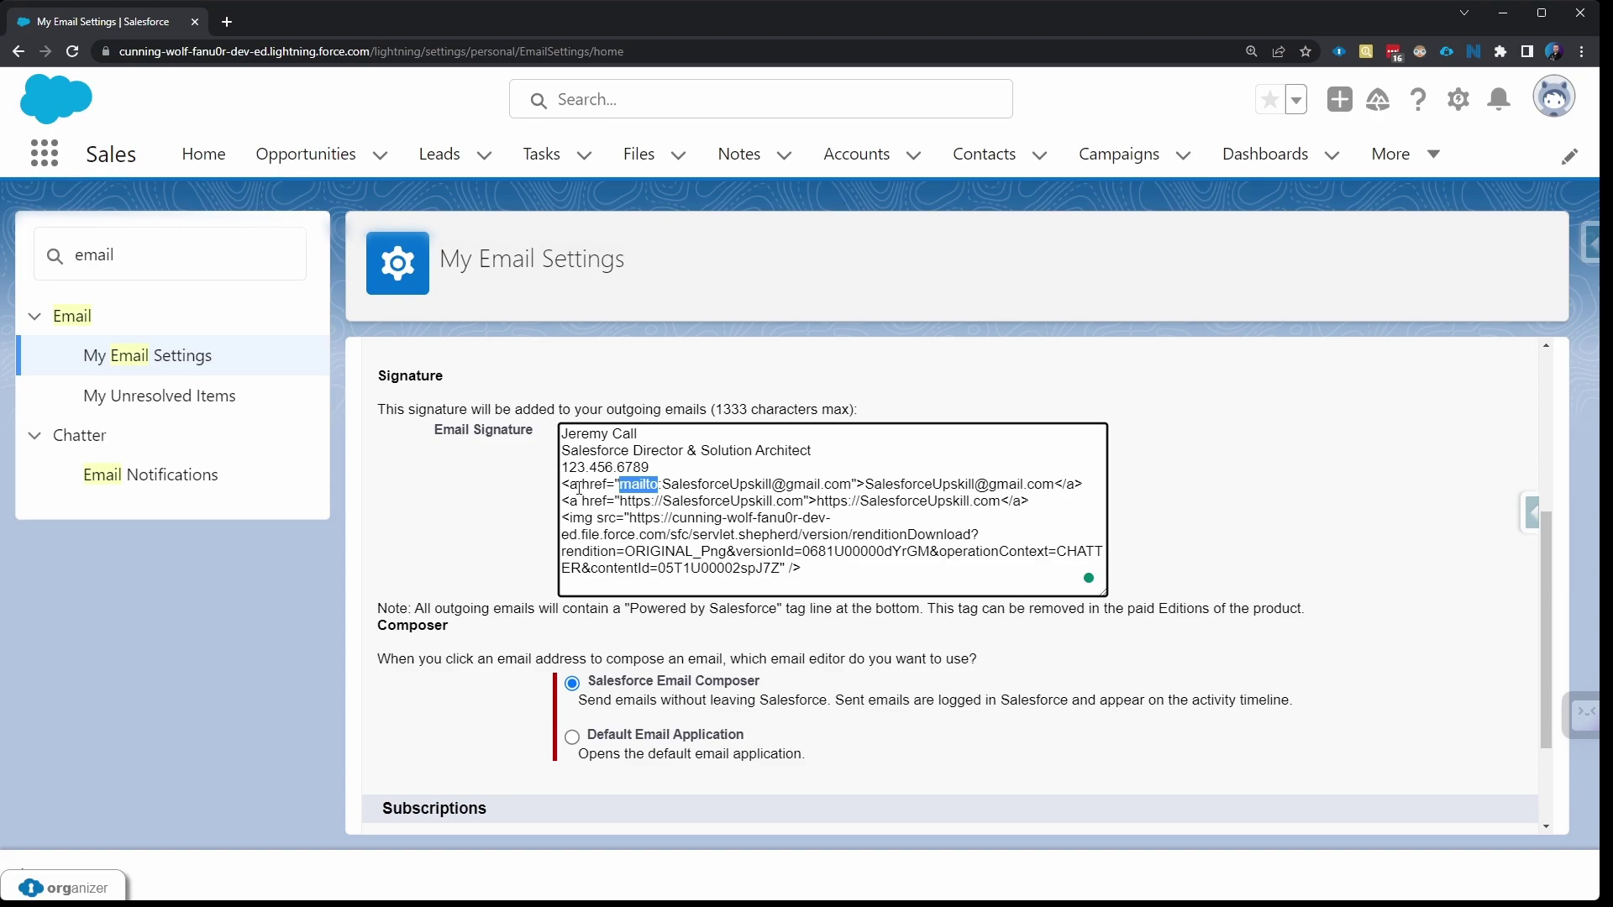
{"action": "left_click_drag", "start_coordinate": [578, 487], "coordinate": [561, 486]}
{"action": "left_click_drag", "start_coordinate": [852, 485], "coordinate": [663, 485]}
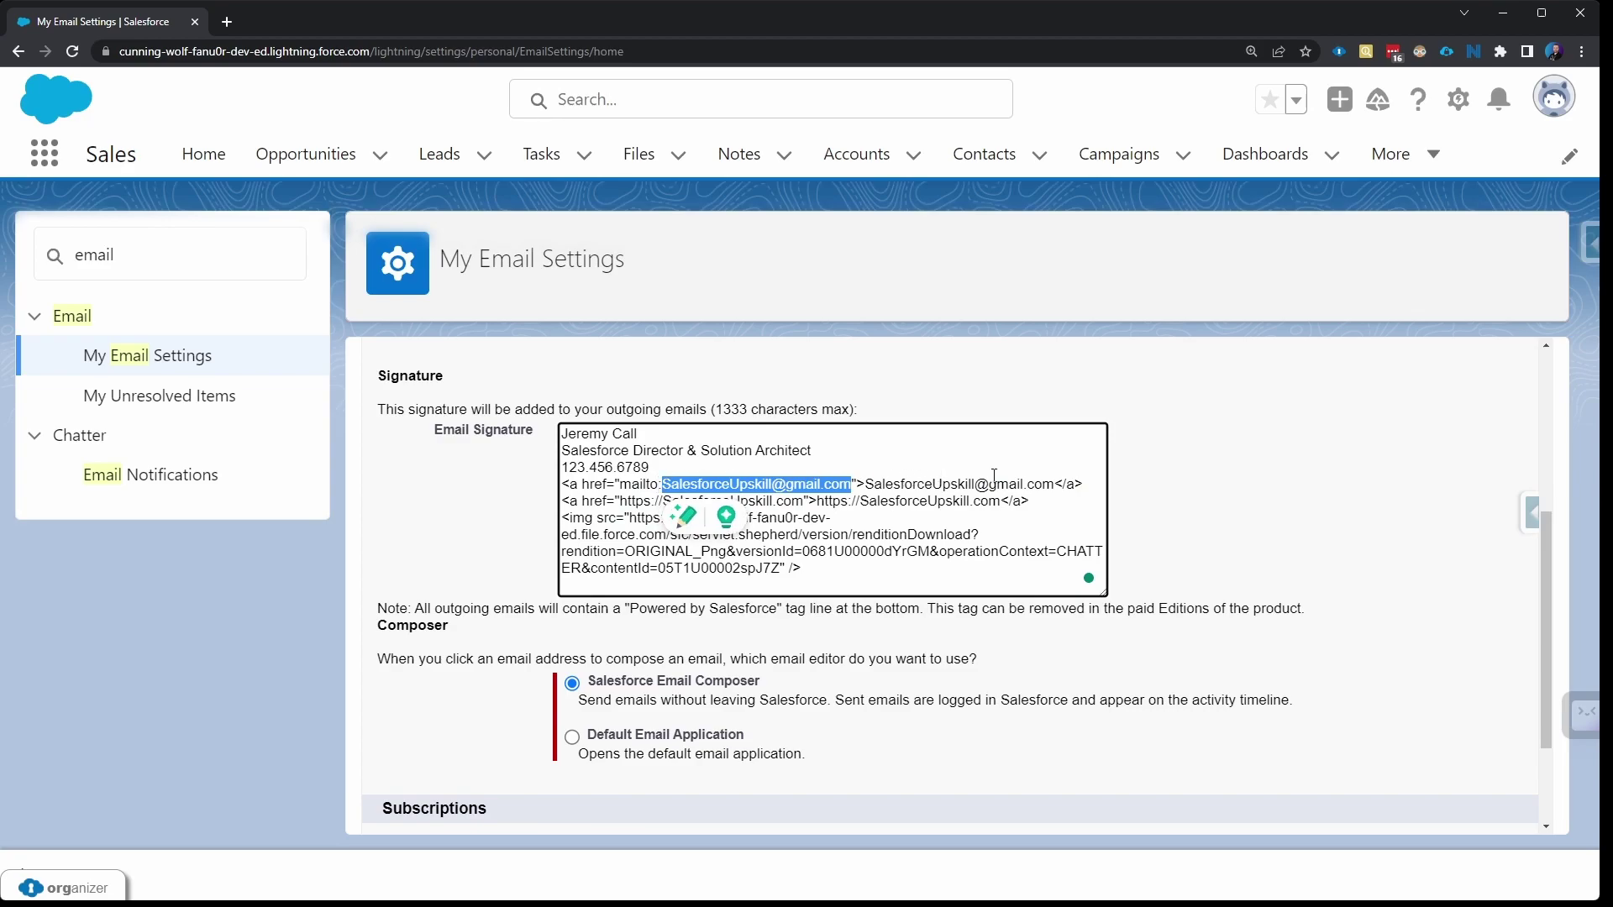
{"action": "left_click_drag", "start_coordinate": [1057, 482], "coordinate": [865, 482]}
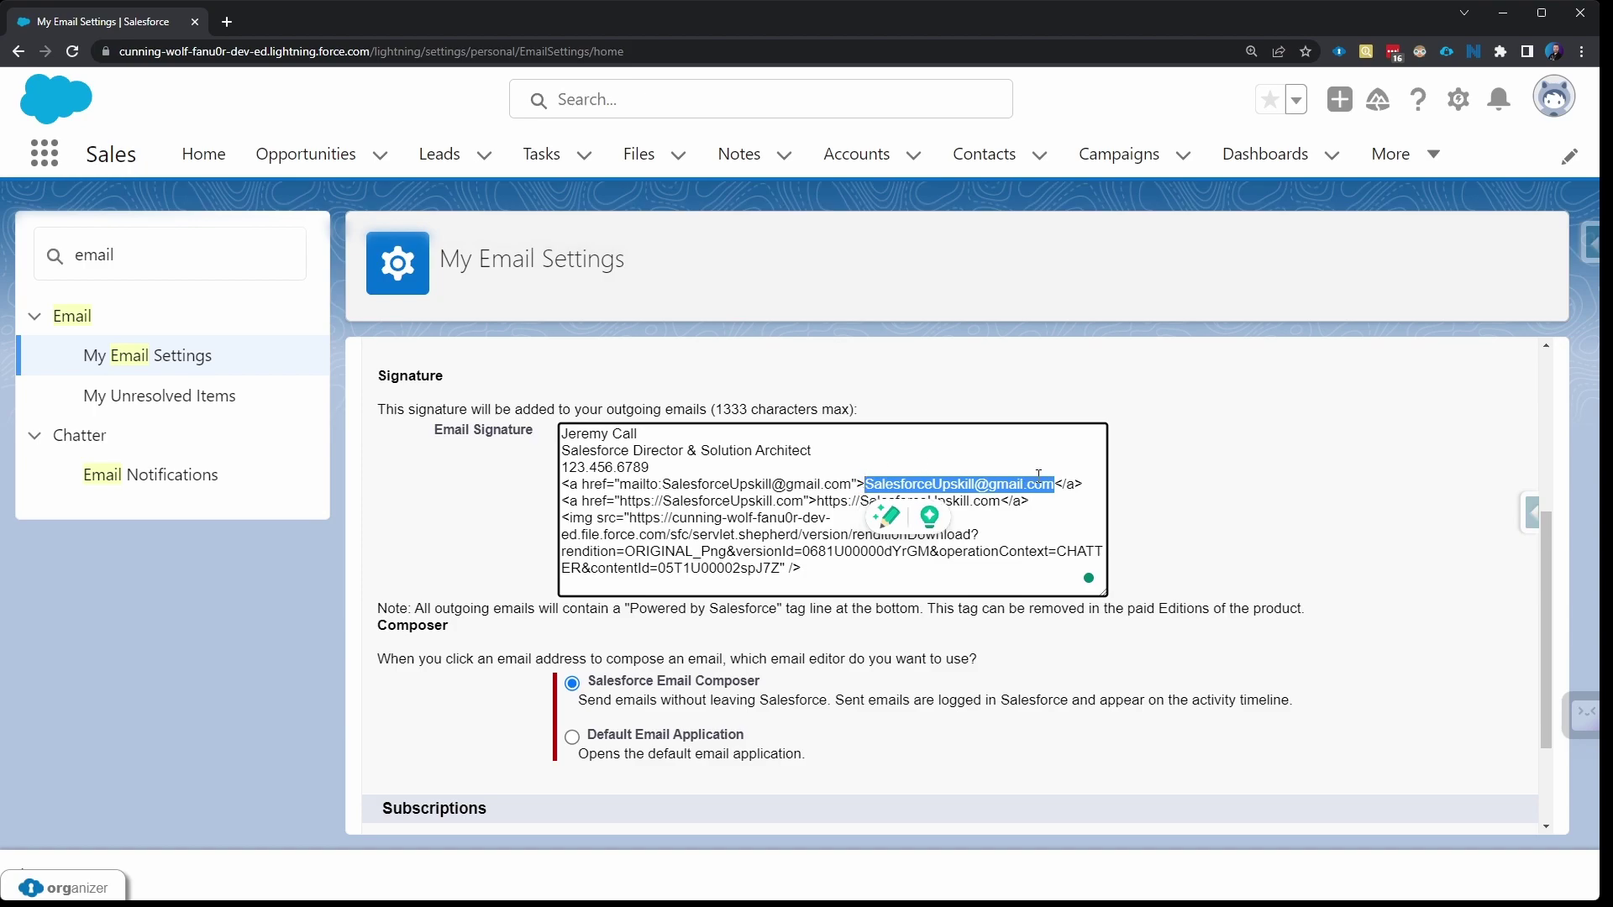
{"action": "left_click", "coordinate": [1083, 482]}
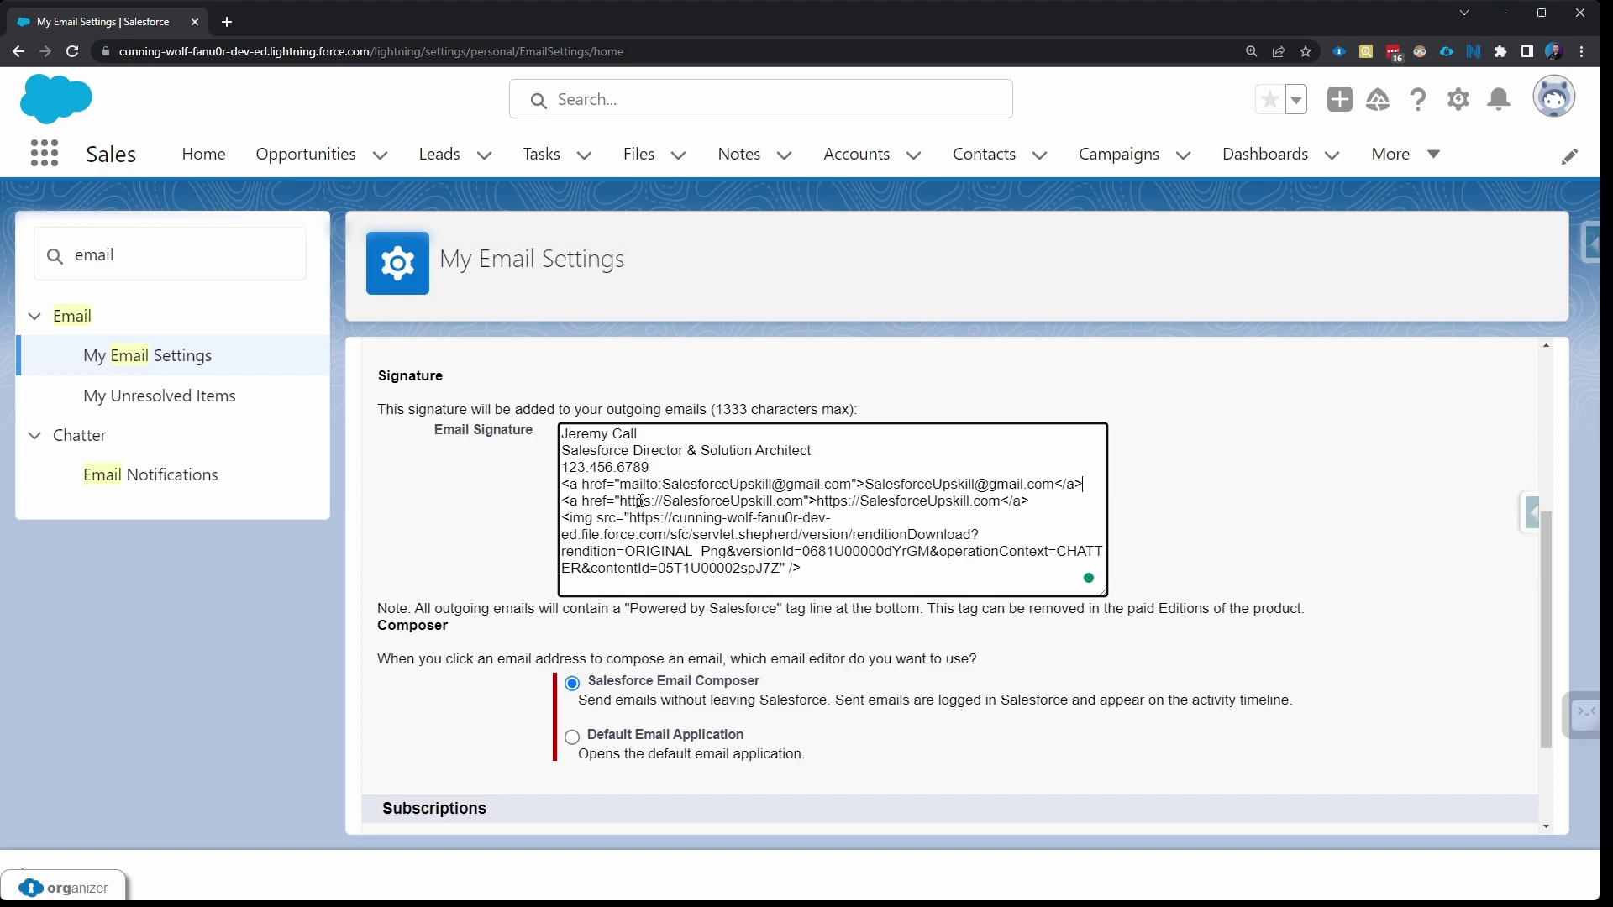
{"action": "mouse_move", "coordinate": [619, 502]}
{"action": "left_mouse_down"}
{"action": "mouse_move", "coordinate": [773, 501]}
{"action": "mouse_move", "coordinate": [651, 484]}
{"action": "mouse_move", "coordinate": [803, 502]}
{"action": "left_mouse_up"}
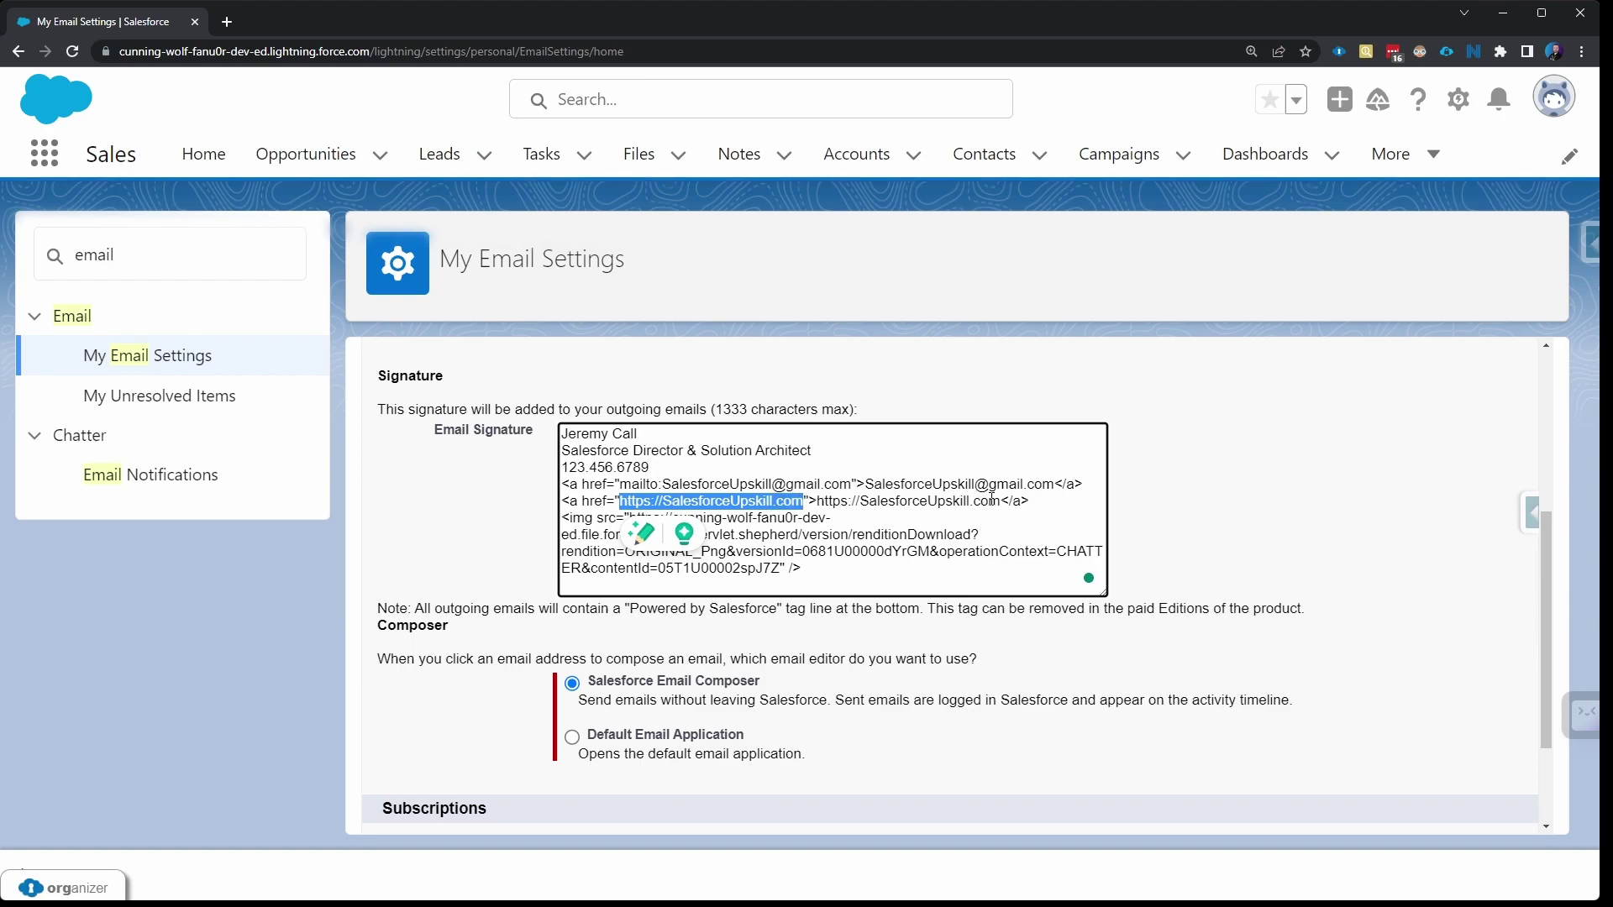
{"action": "left_click_drag", "start_coordinate": [1000, 502], "coordinate": [819, 497]}
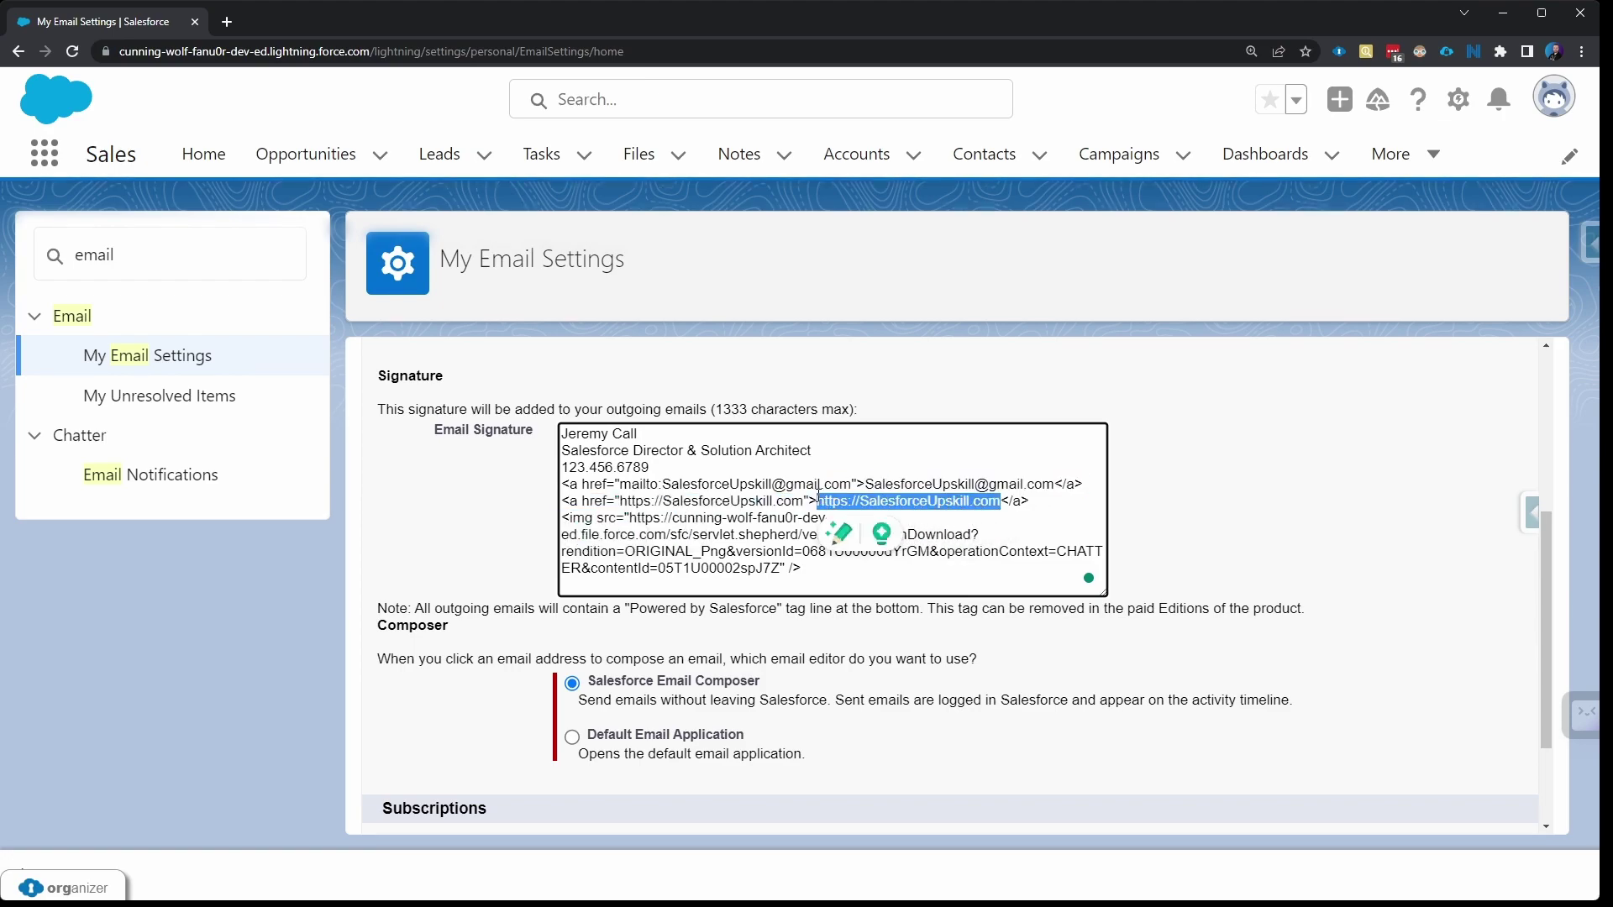
{"action": "left_click", "coordinate": [1042, 503]}
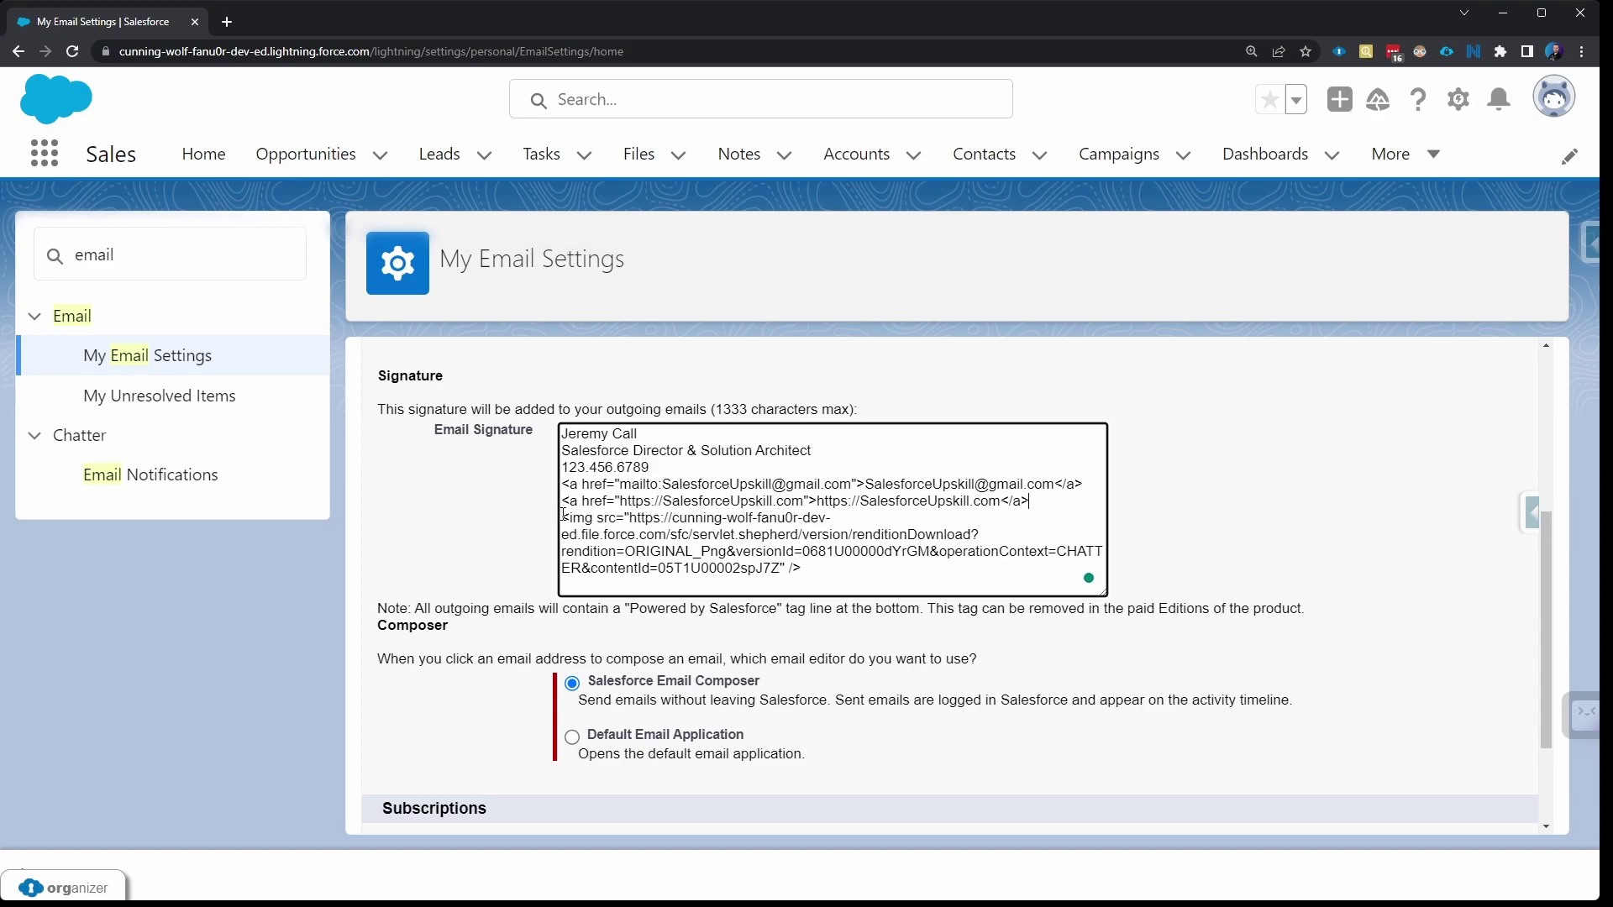
{"action": "left_click_drag", "start_coordinate": [562, 516], "coordinate": [624, 515]}
{"action": "left_click_drag", "start_coordinate": [807, 571], "coordinate": [564, 518]}
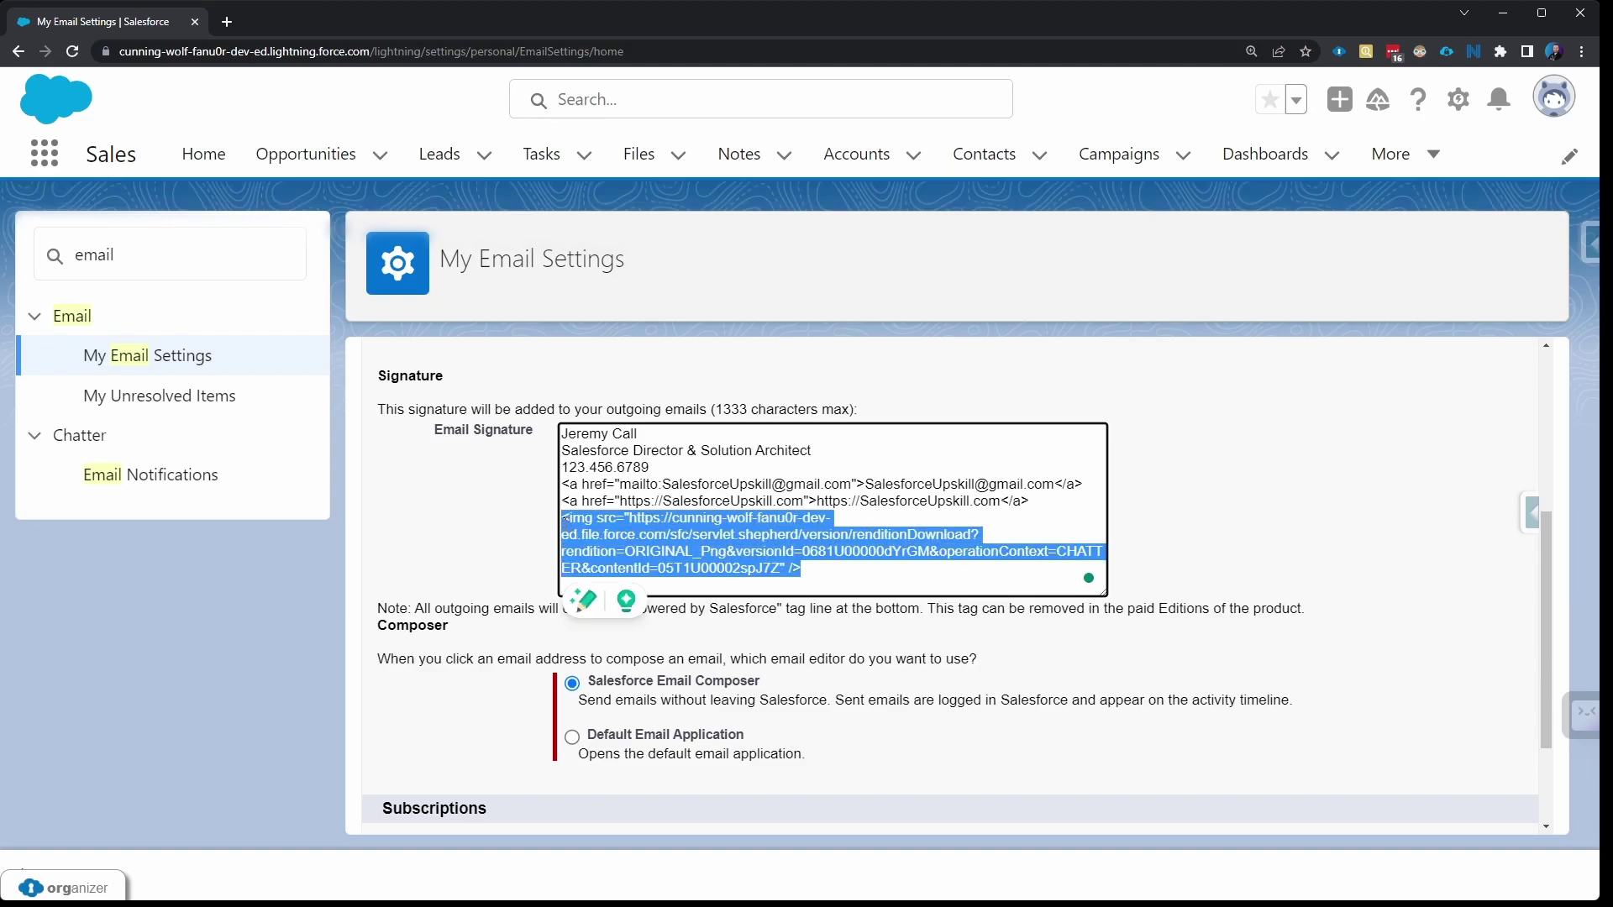
{"action": "left_click", "coordinate": [871, 576]}
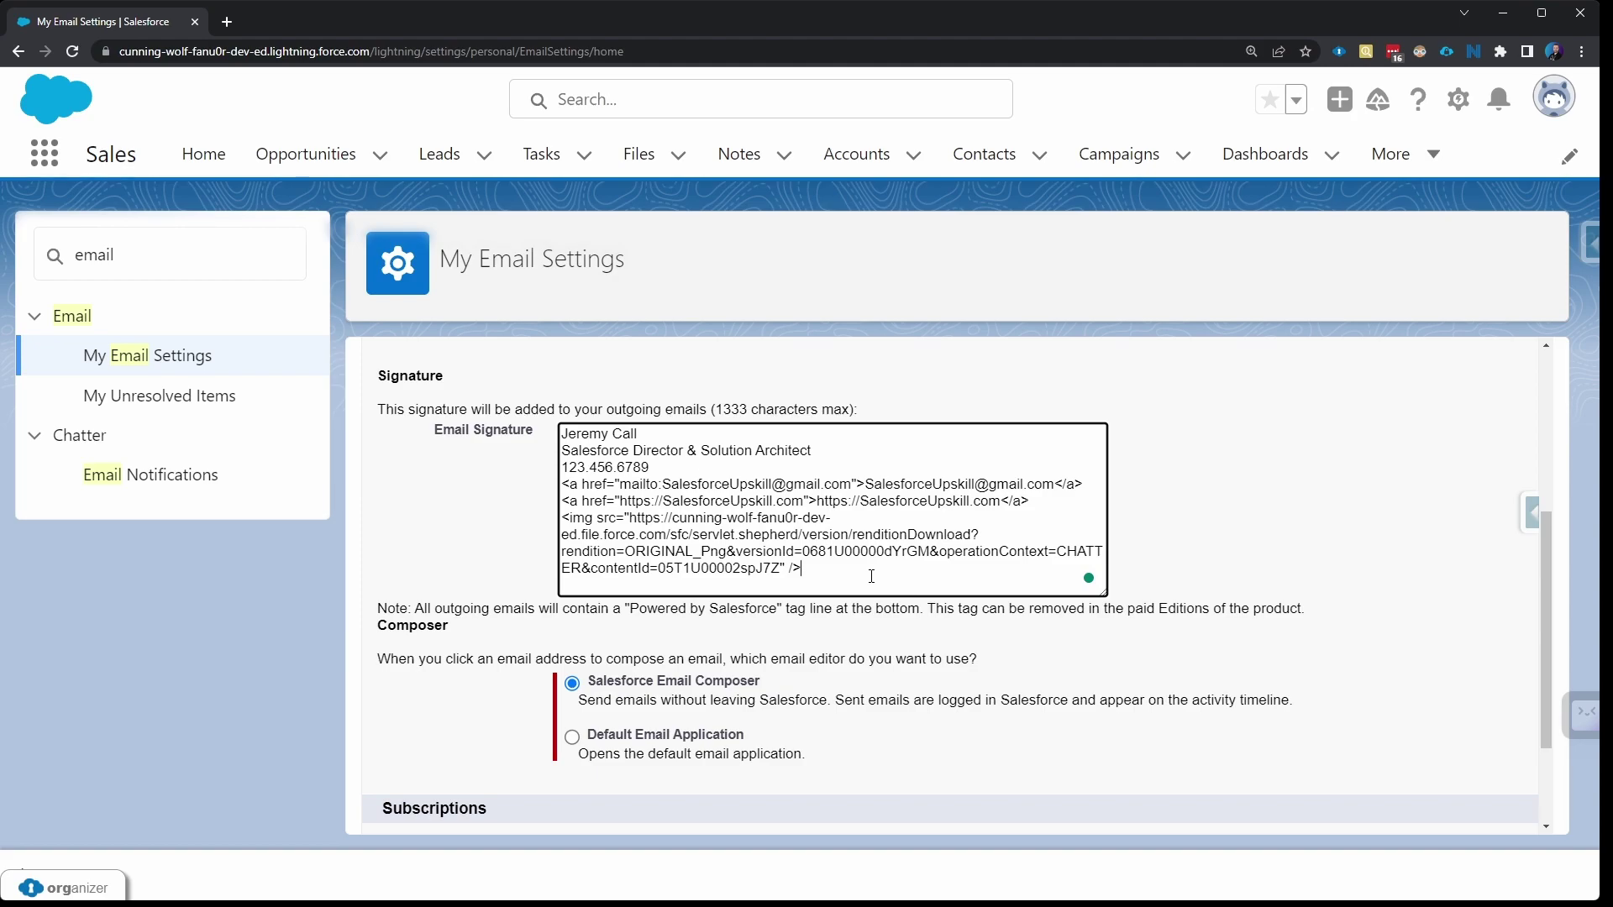
Upload the Salesforce Upskill Cloud Logo PNG into Files, found through the App Launcher.
{"action": "left_click", "coordinate": [44, 163]}
{"action": "type", "text": "file"}
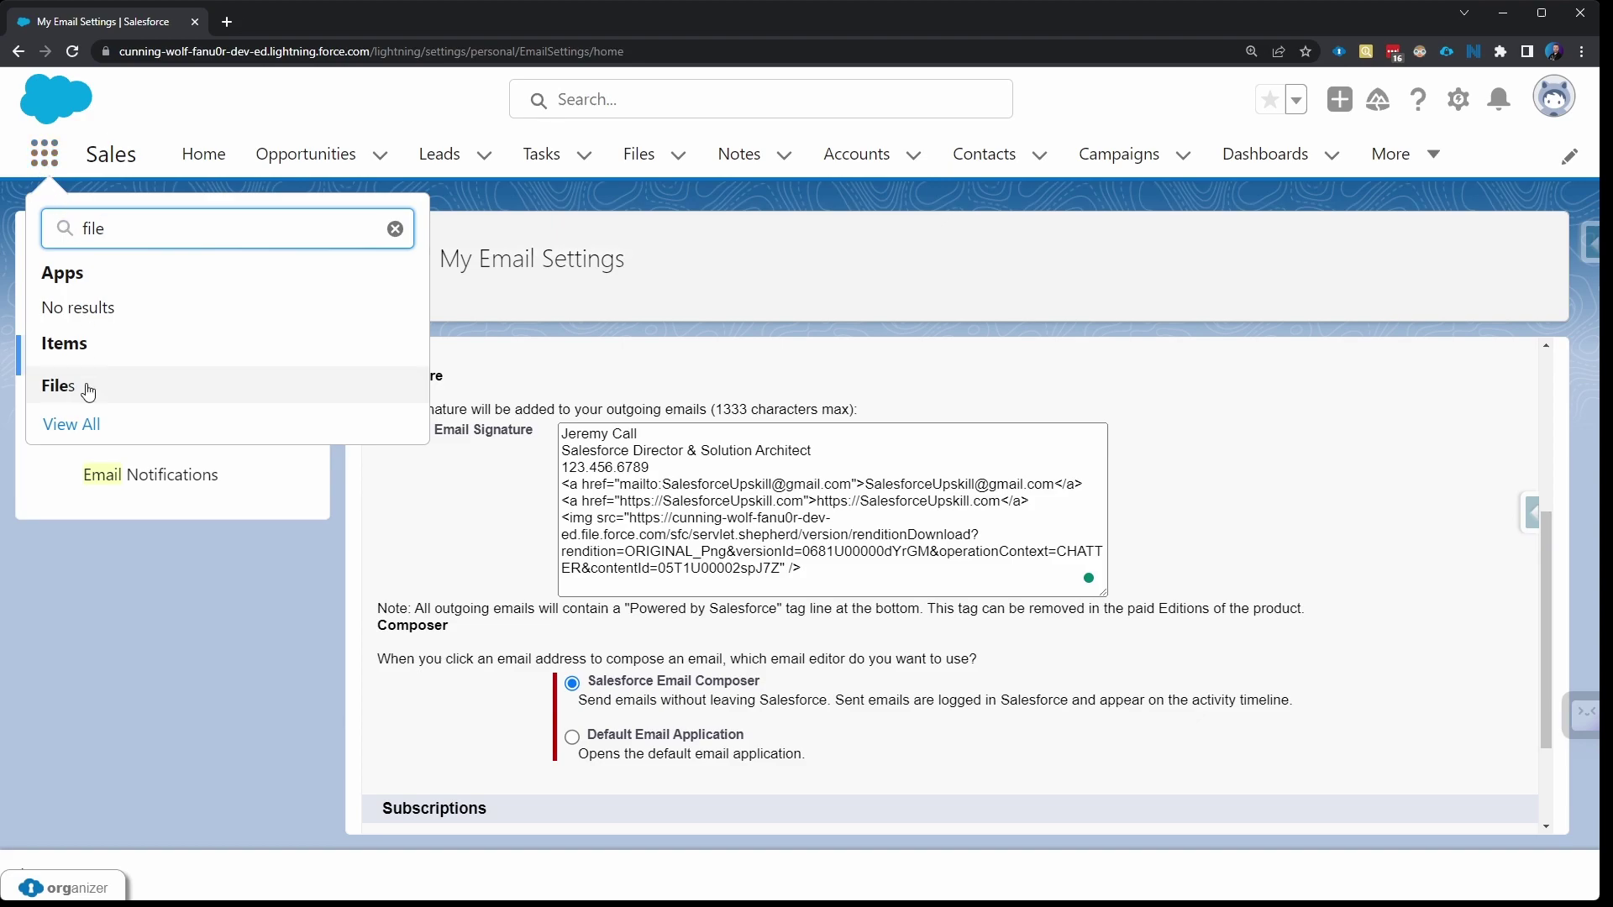
{"action": "left_click", "coordinate": [88, 391]}
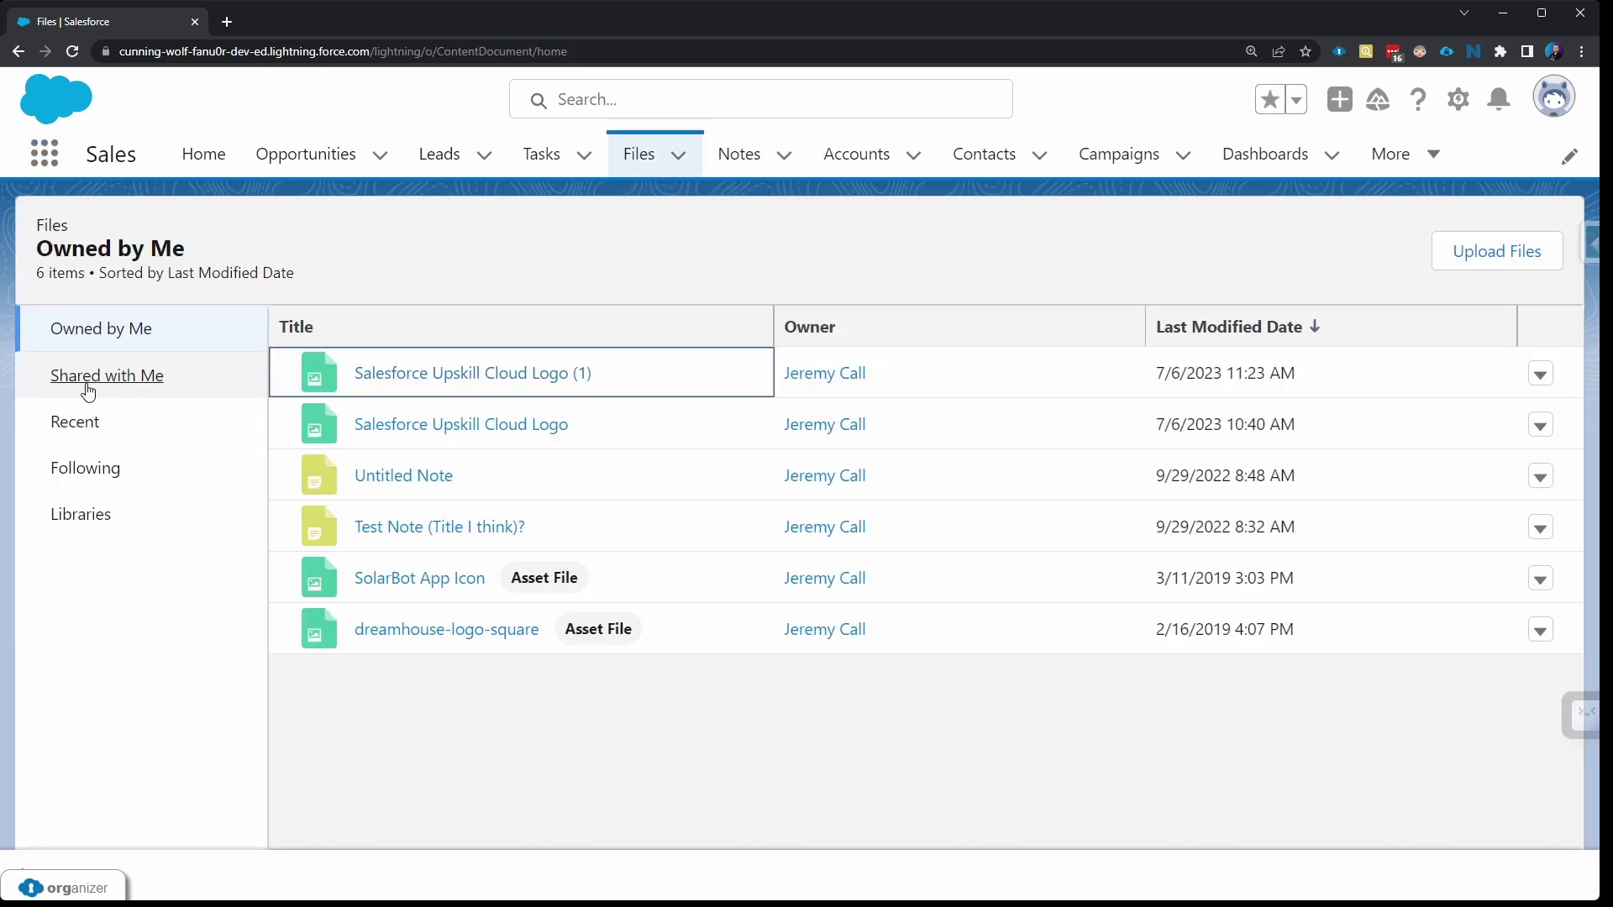
{"action": "left_click", "coordinate": [1490, 257]}
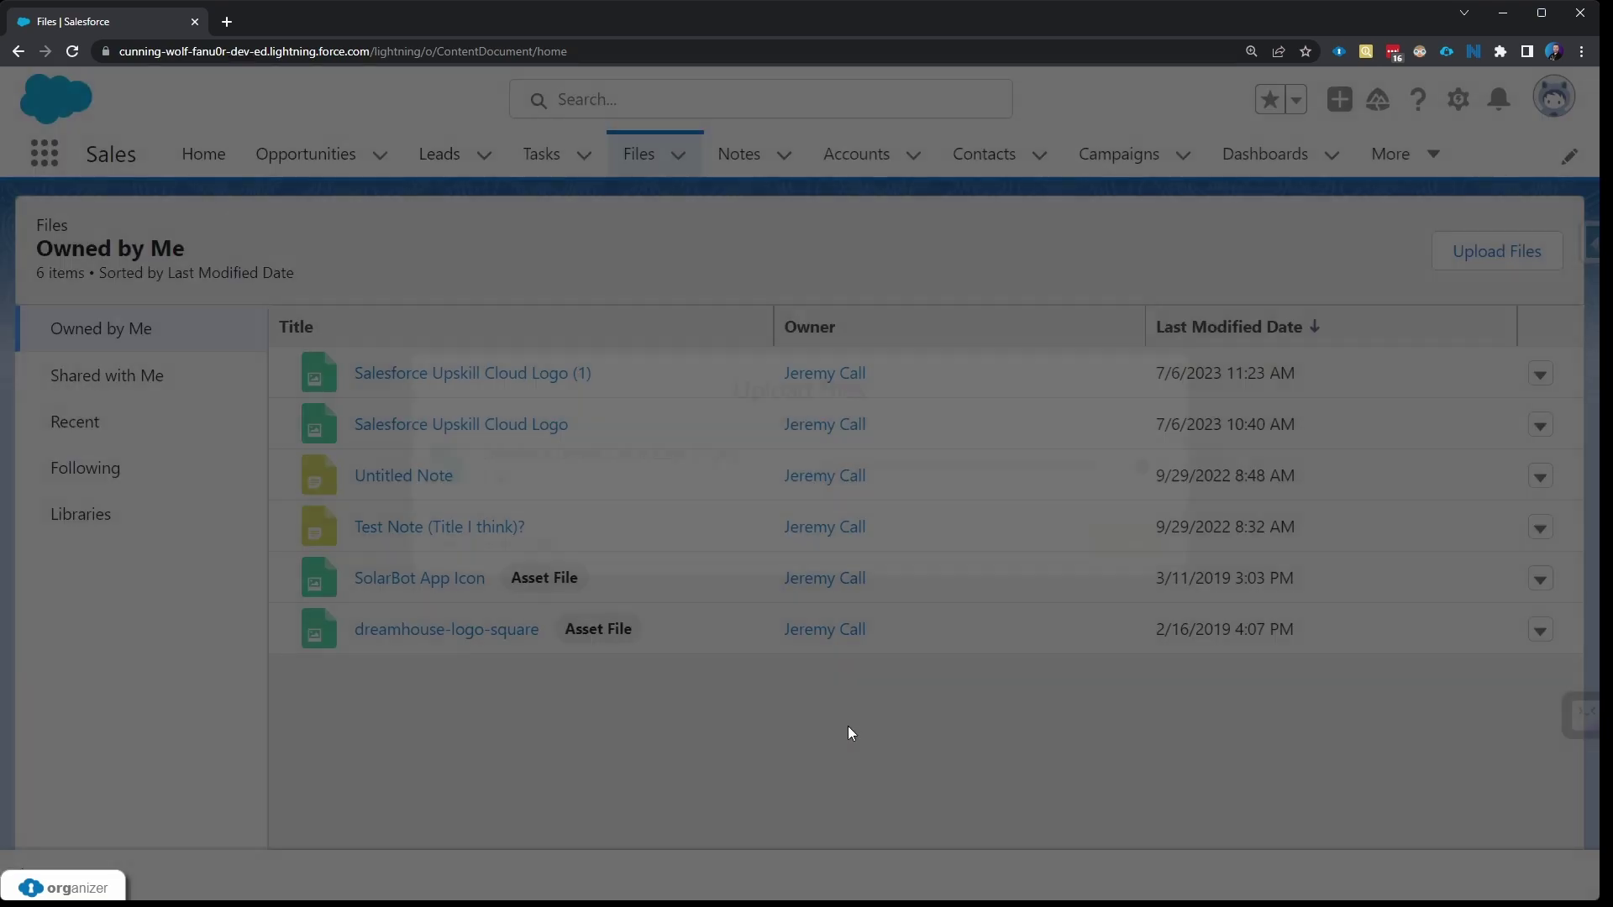
{"action": "left_click_drag", "start_coordinate": [848, 726], "coordinate": [848, 733]}
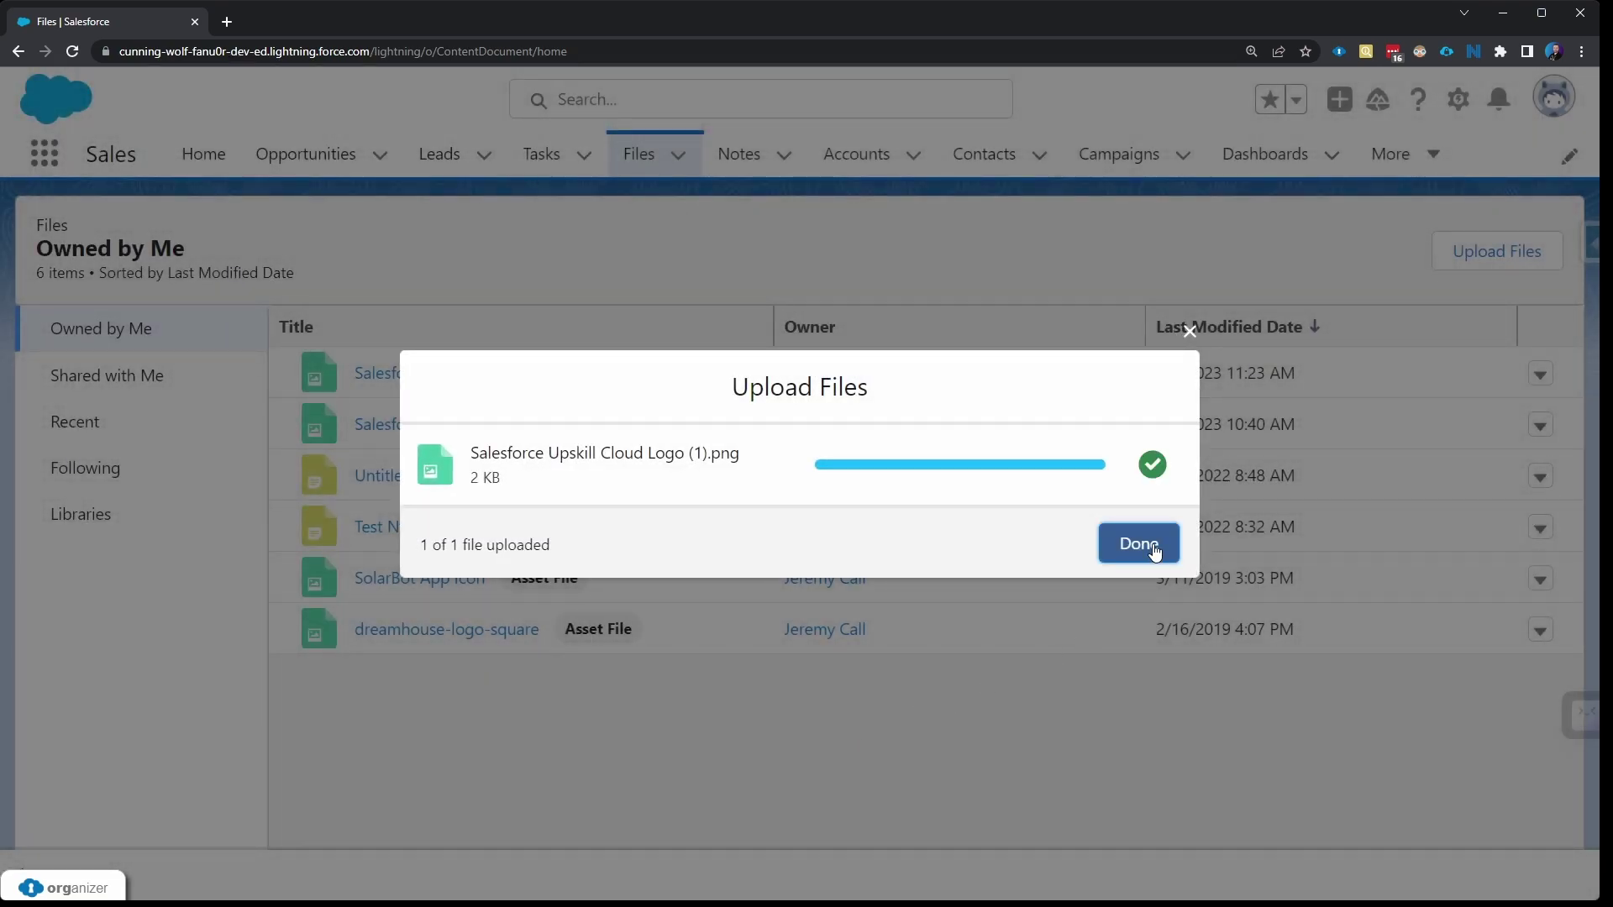
{"action": "left_click", "coordinate": [1155, 552]}
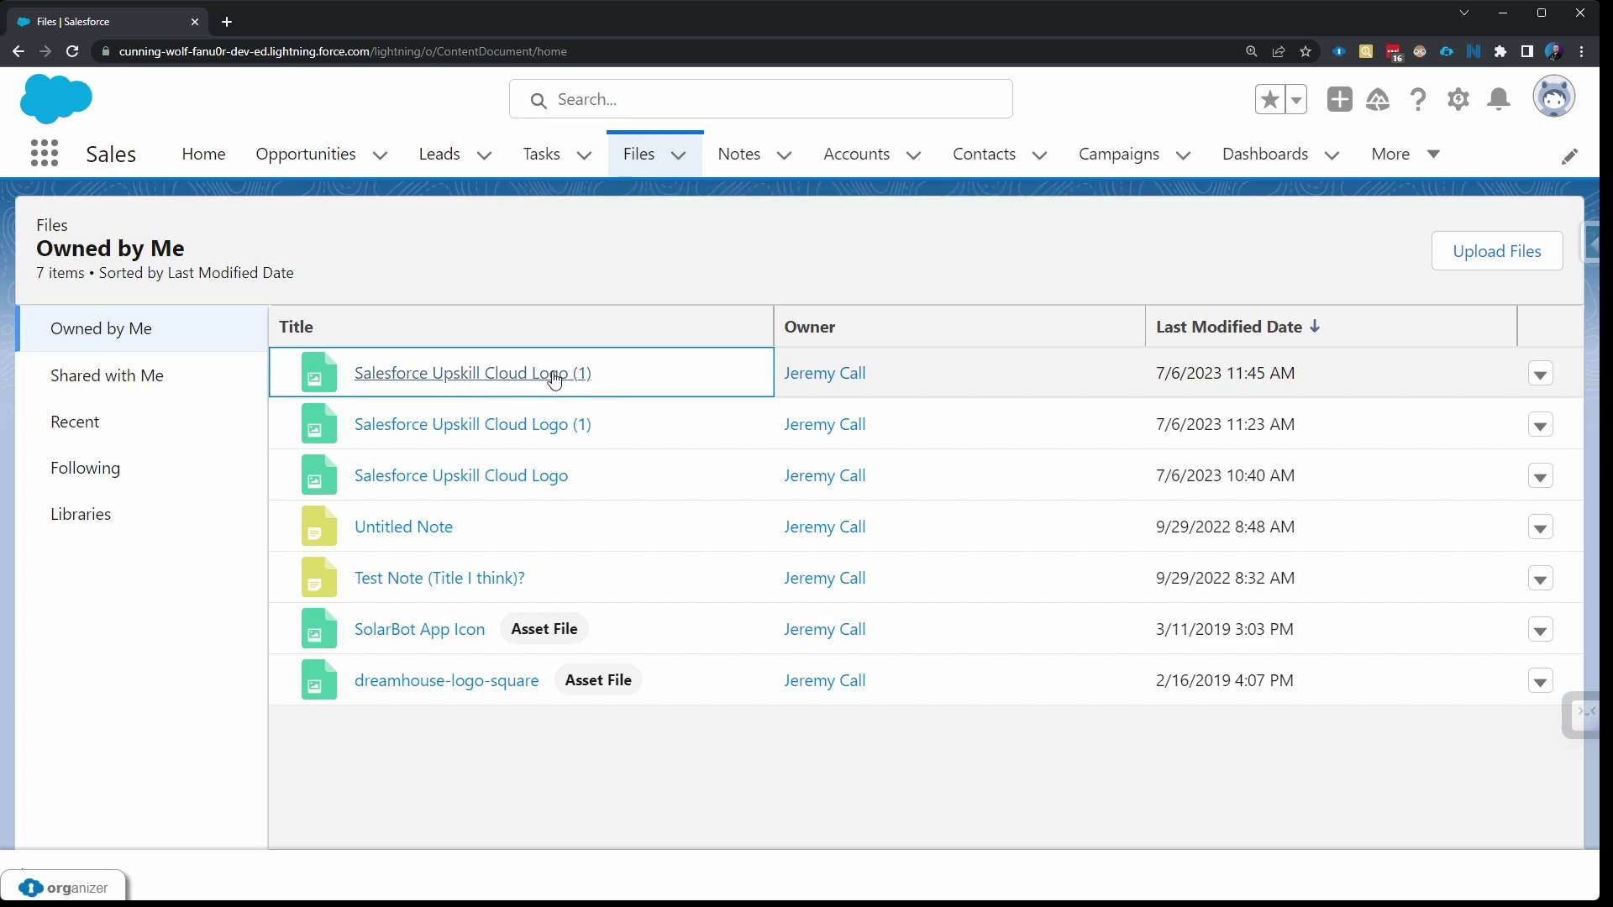
Create a public link with no expiration date for the Salesforce Upskill Cloud Logo (1) file.
{"action": "left_click", "coordinate": [553, 376]}
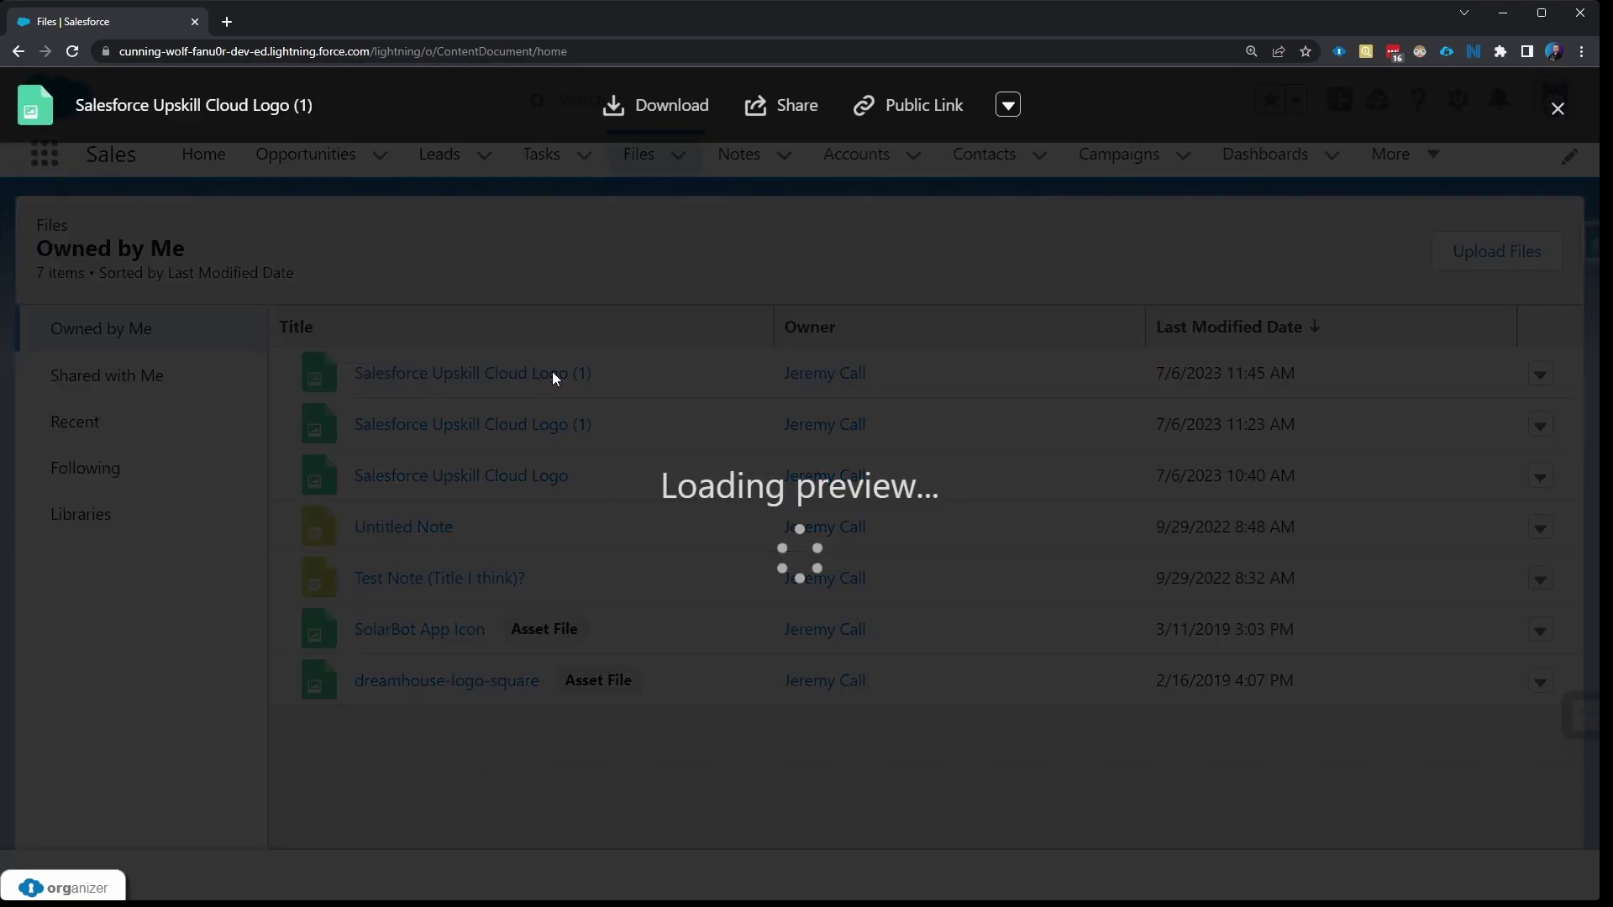
{"action": "left_click", "coordinate": [924, 107]}
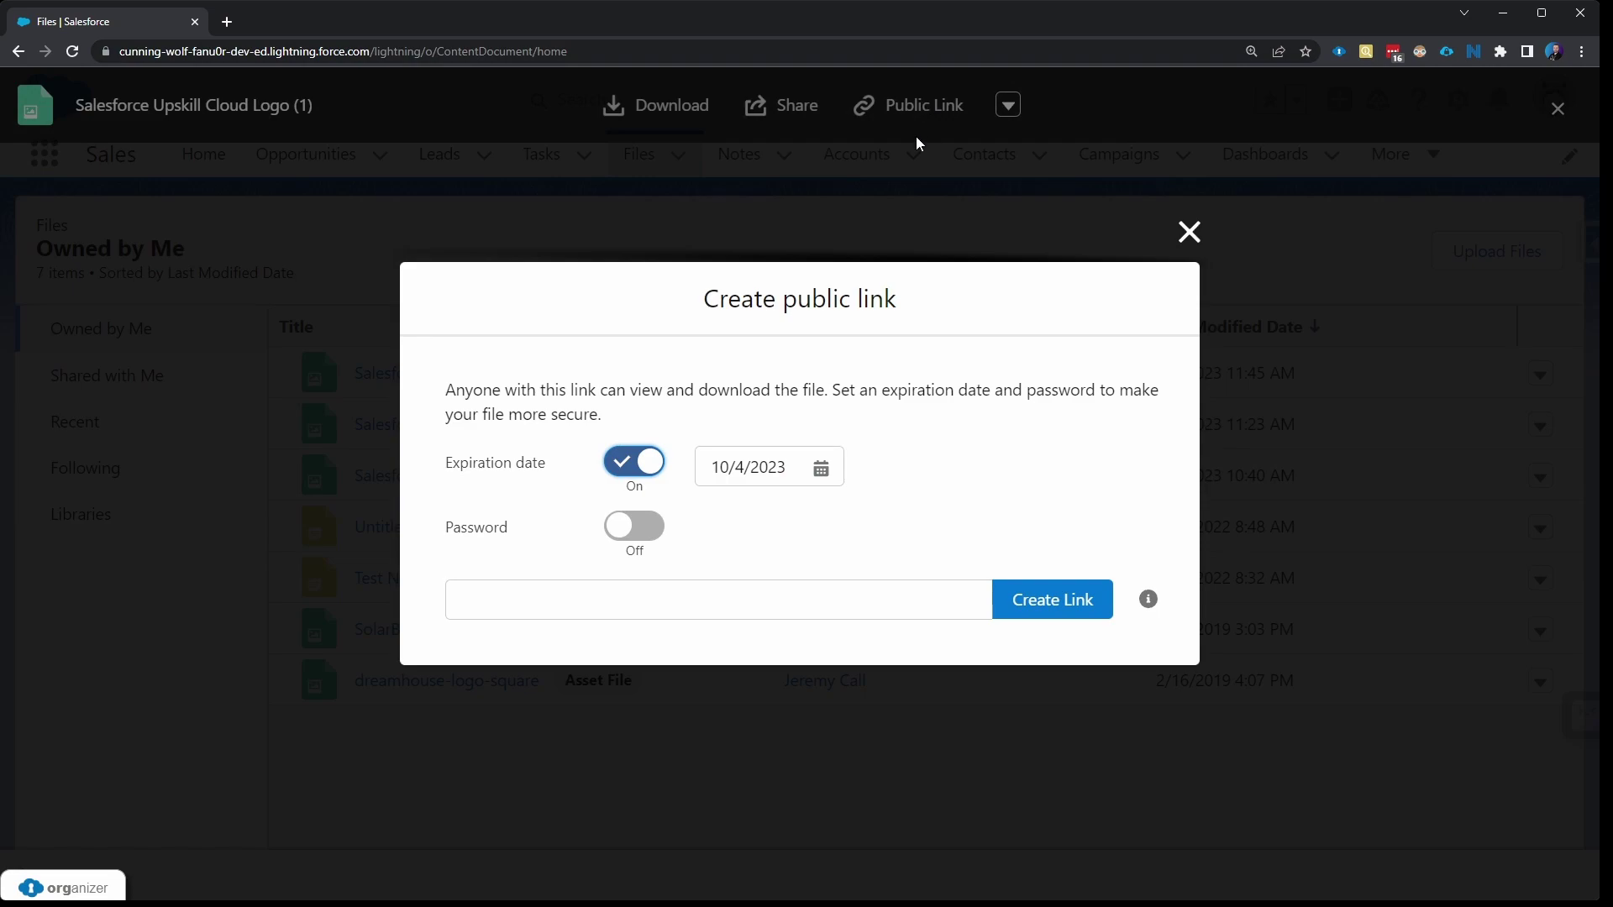
{"action": "left_click", "coordinate": [633, 467]}
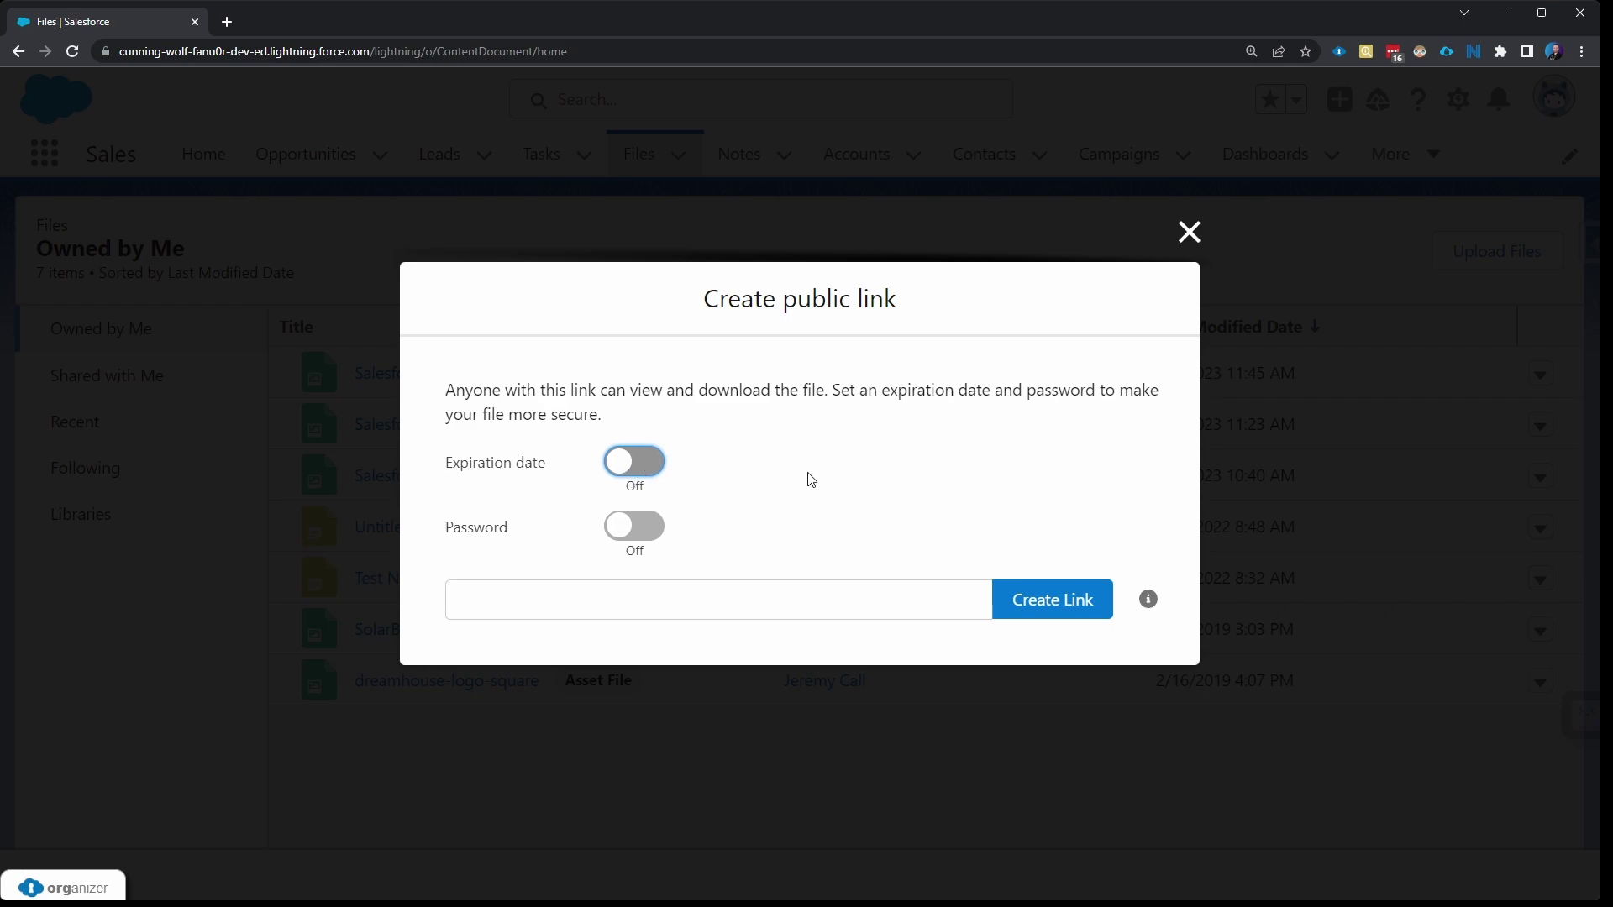
{"action": "left_click", "coordinate": [1018, 595]}
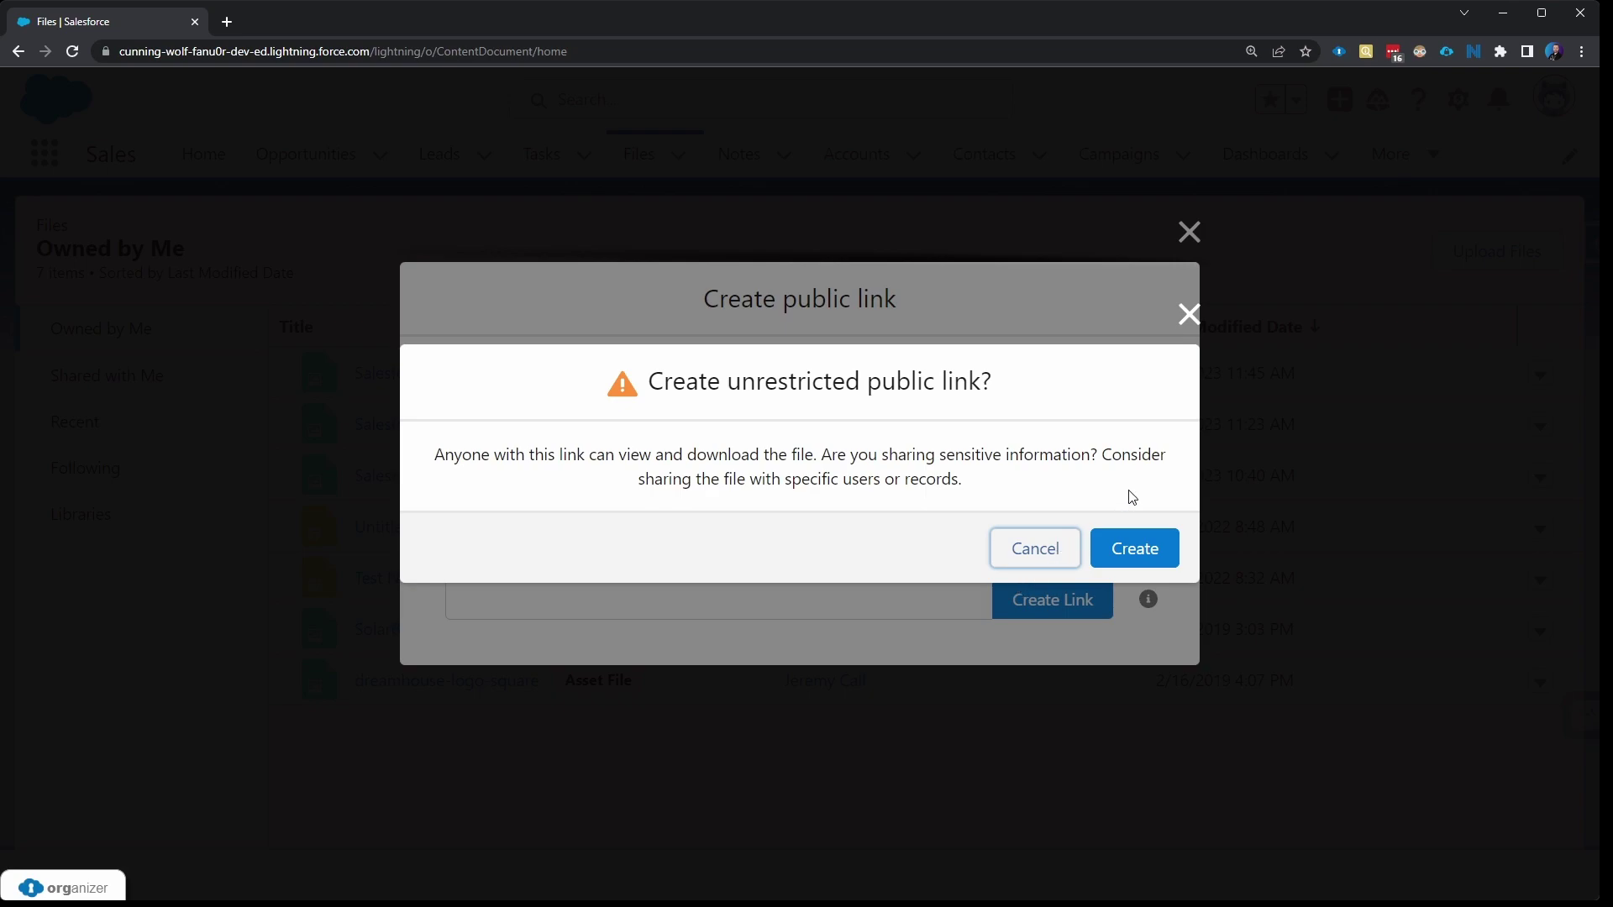
{"action": "left_click", "coordinate": [1137, 550]}
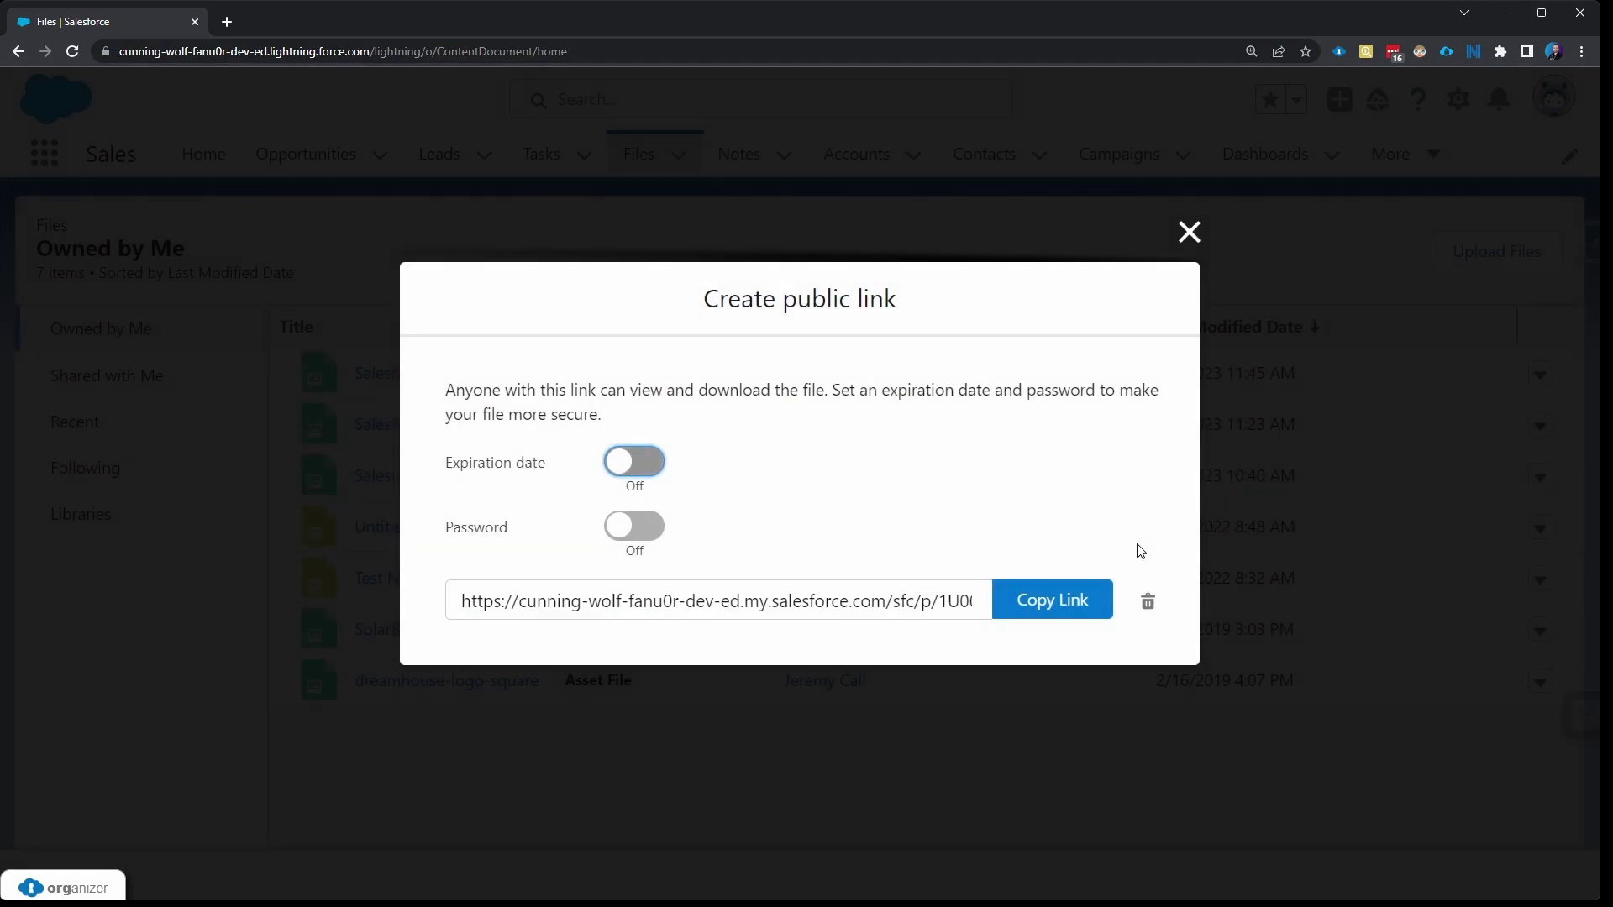
{"action": "left_click", "coordinate": [1186, 235]}
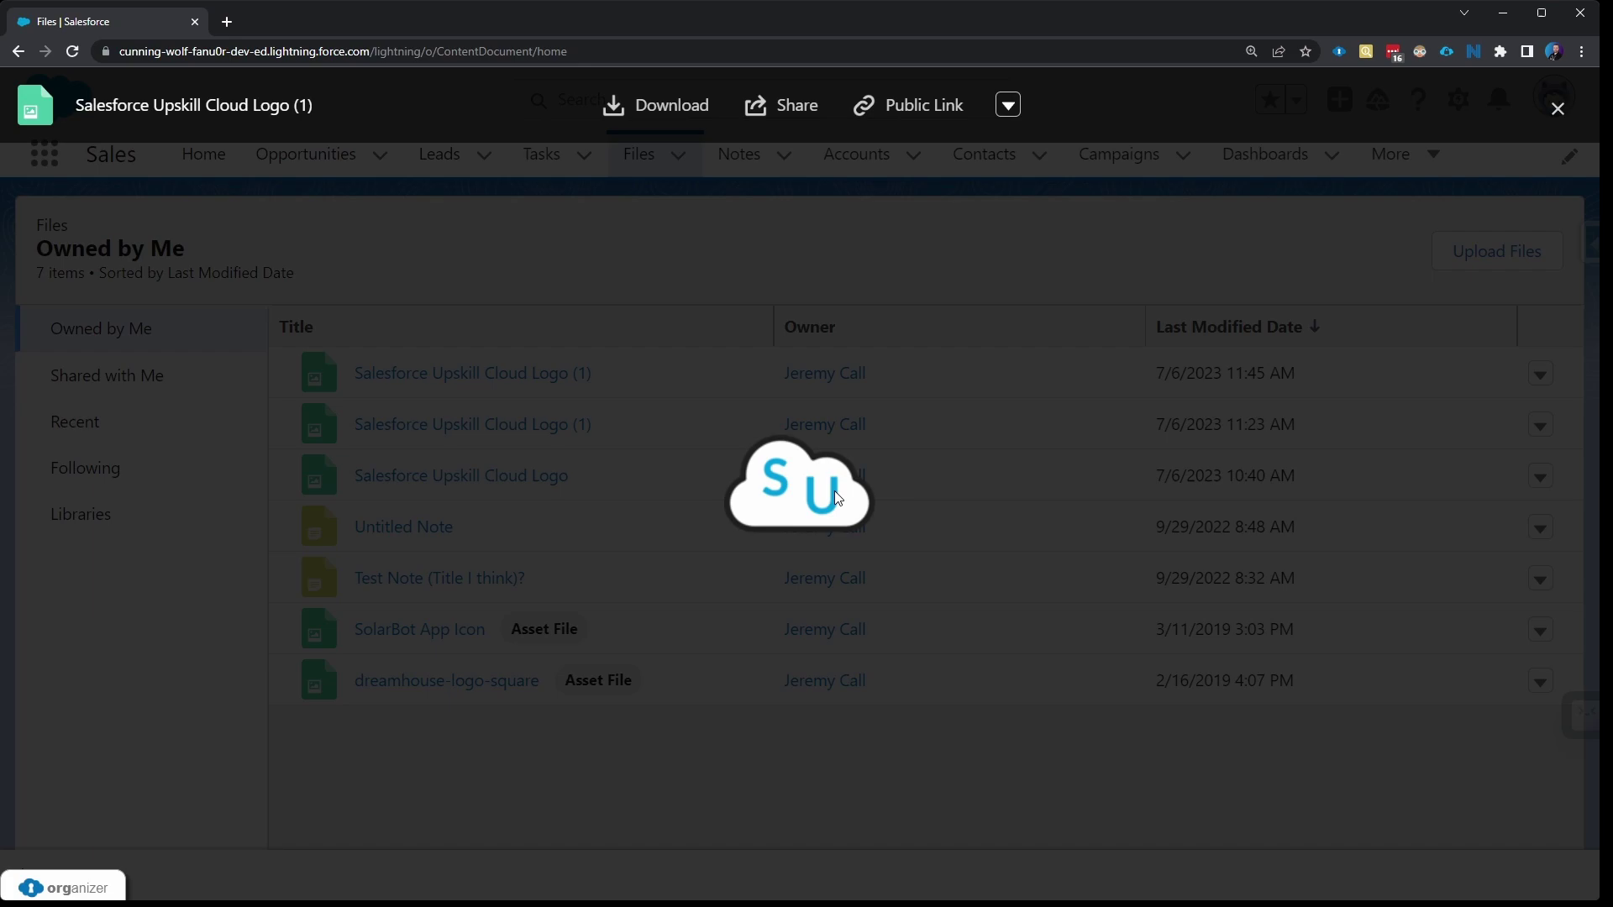
Open the logo's 120×120 image in a separate browser tab, then return to Files.
{"action": "middle_click", "coordinate": [884, 507]}
{"action": "left_click", "coordinate": [335, 25]}
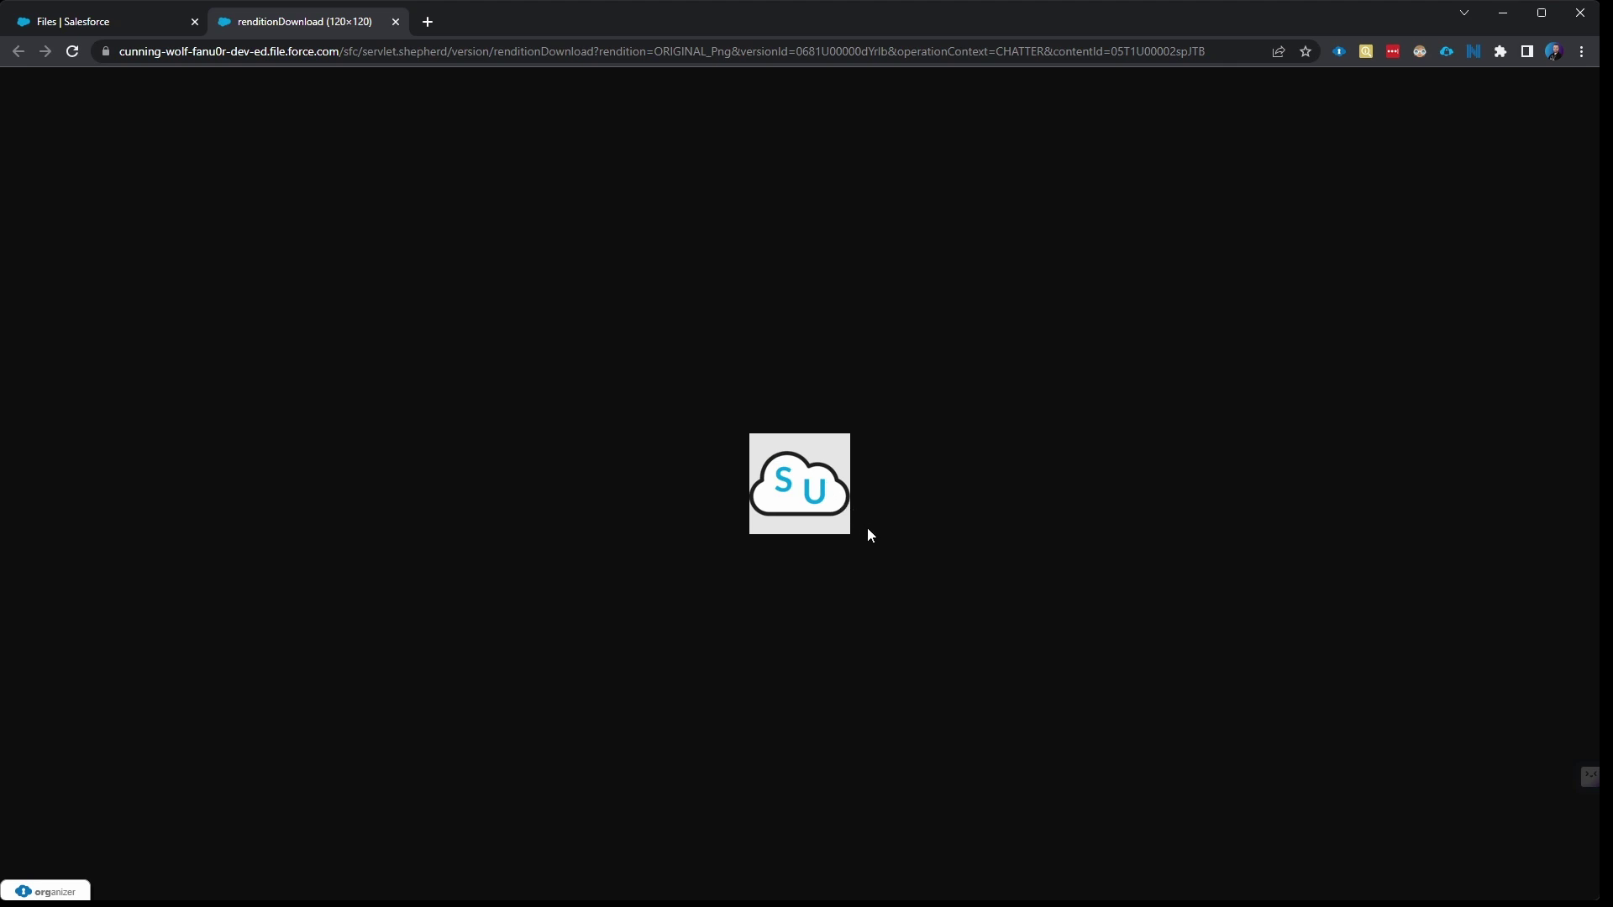
{"action": "left_click", "coordinate": [159, 34]}
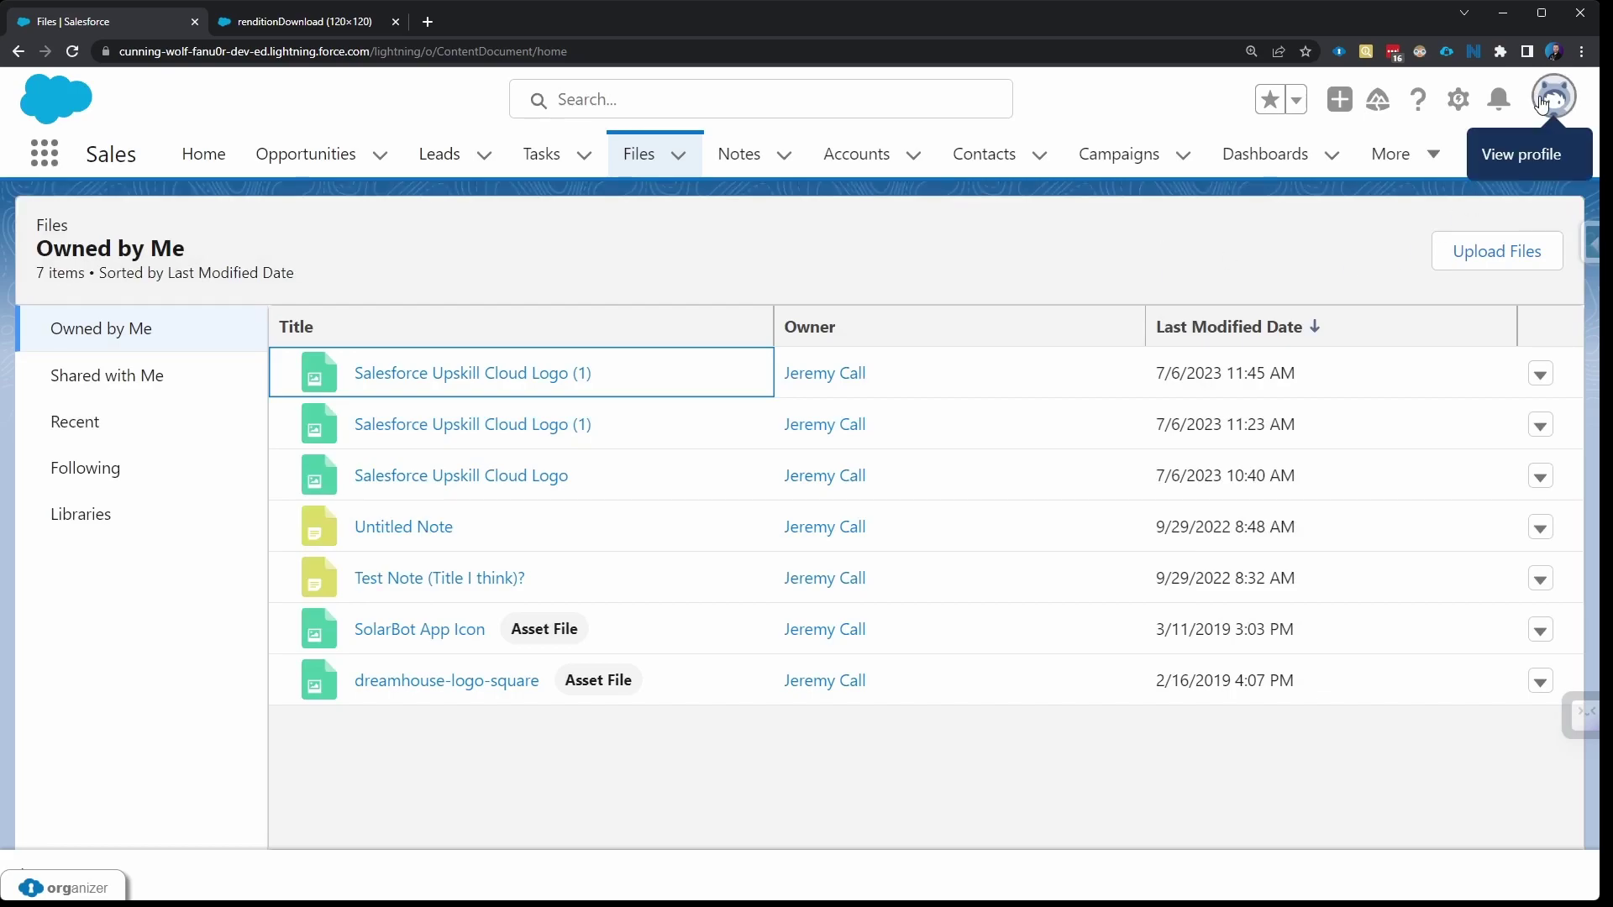
In My Email Settings, replace the signature's old img src URL with the new logo link ending spJTB.
{"action": "left_click", "coordinate": [1544, 101]}
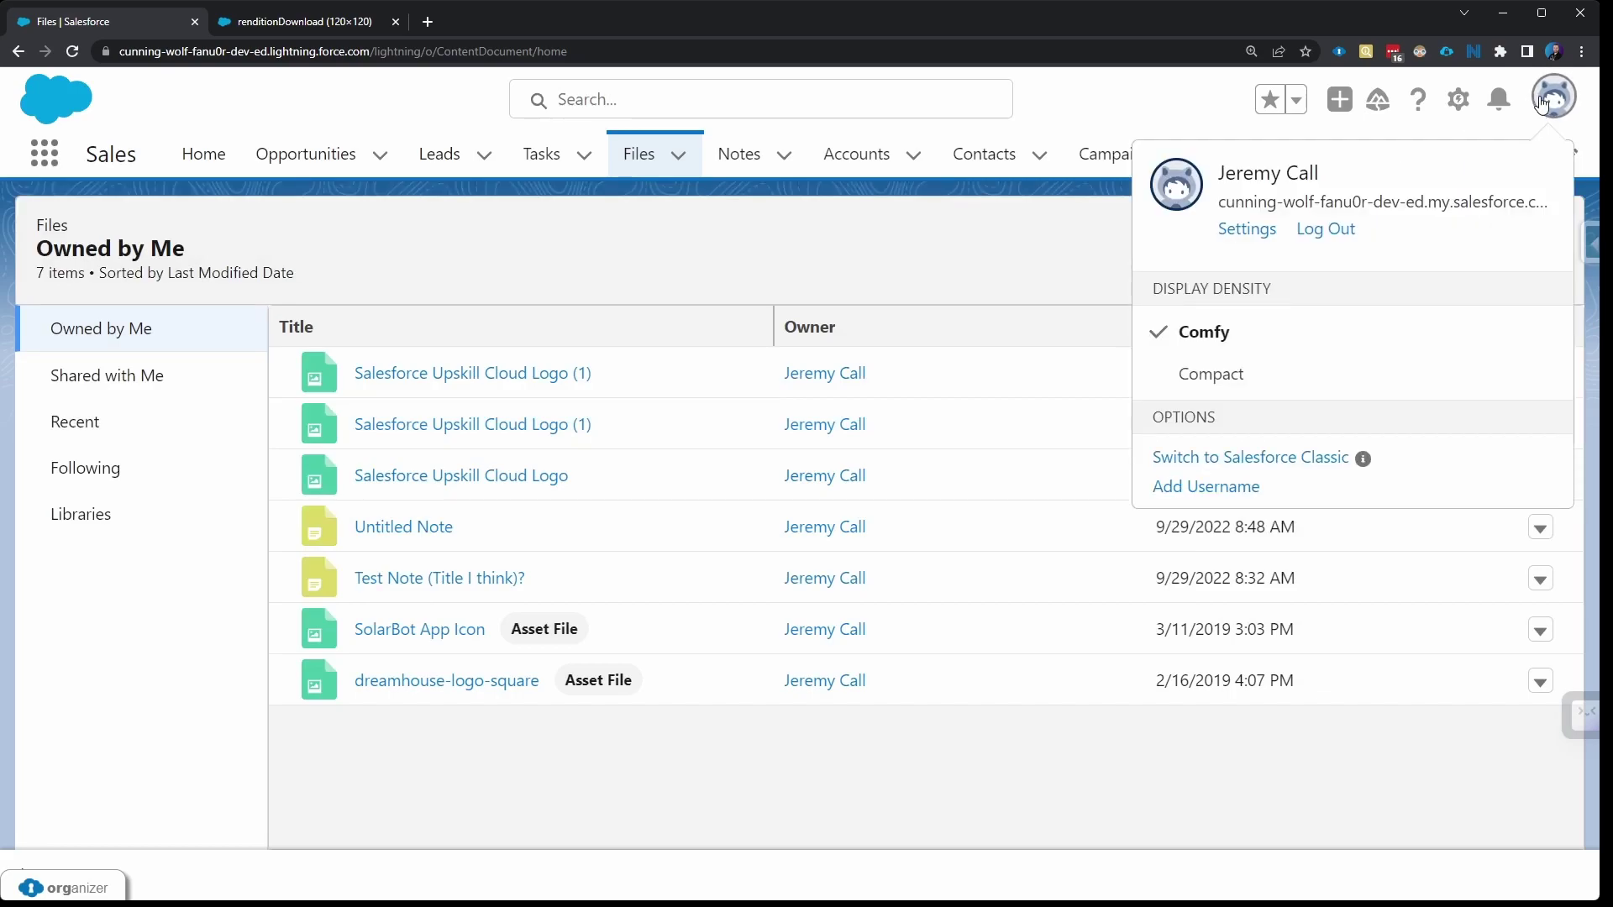
{"action": "left_click", "coordinate": [1244, 231]}
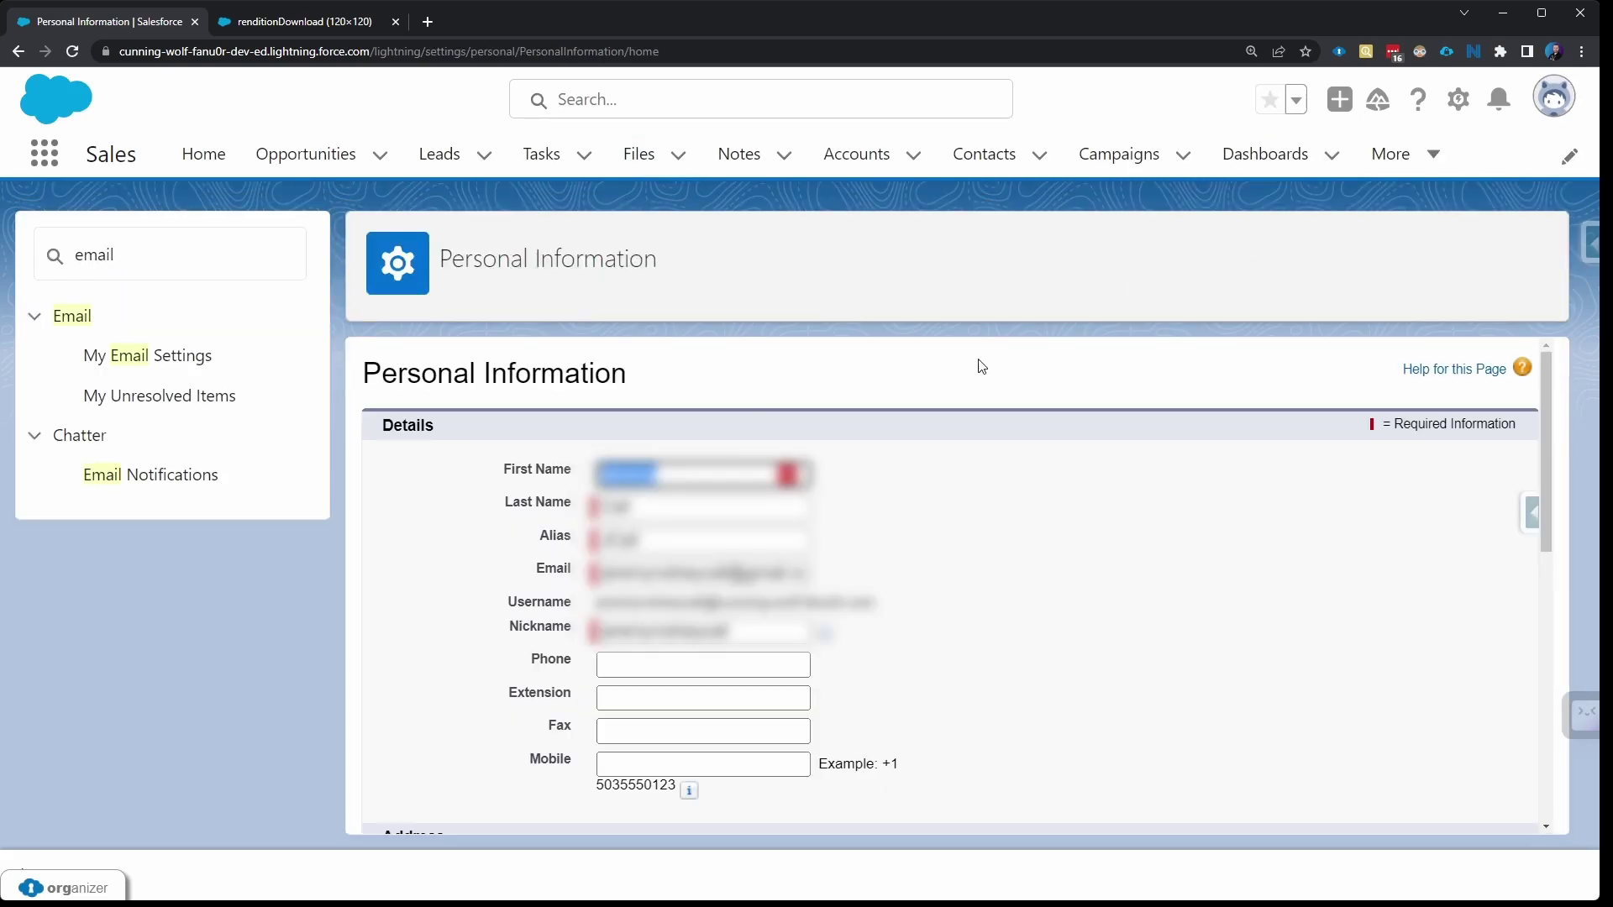
{"action": "left_click", "coordinate": [164, 356]}
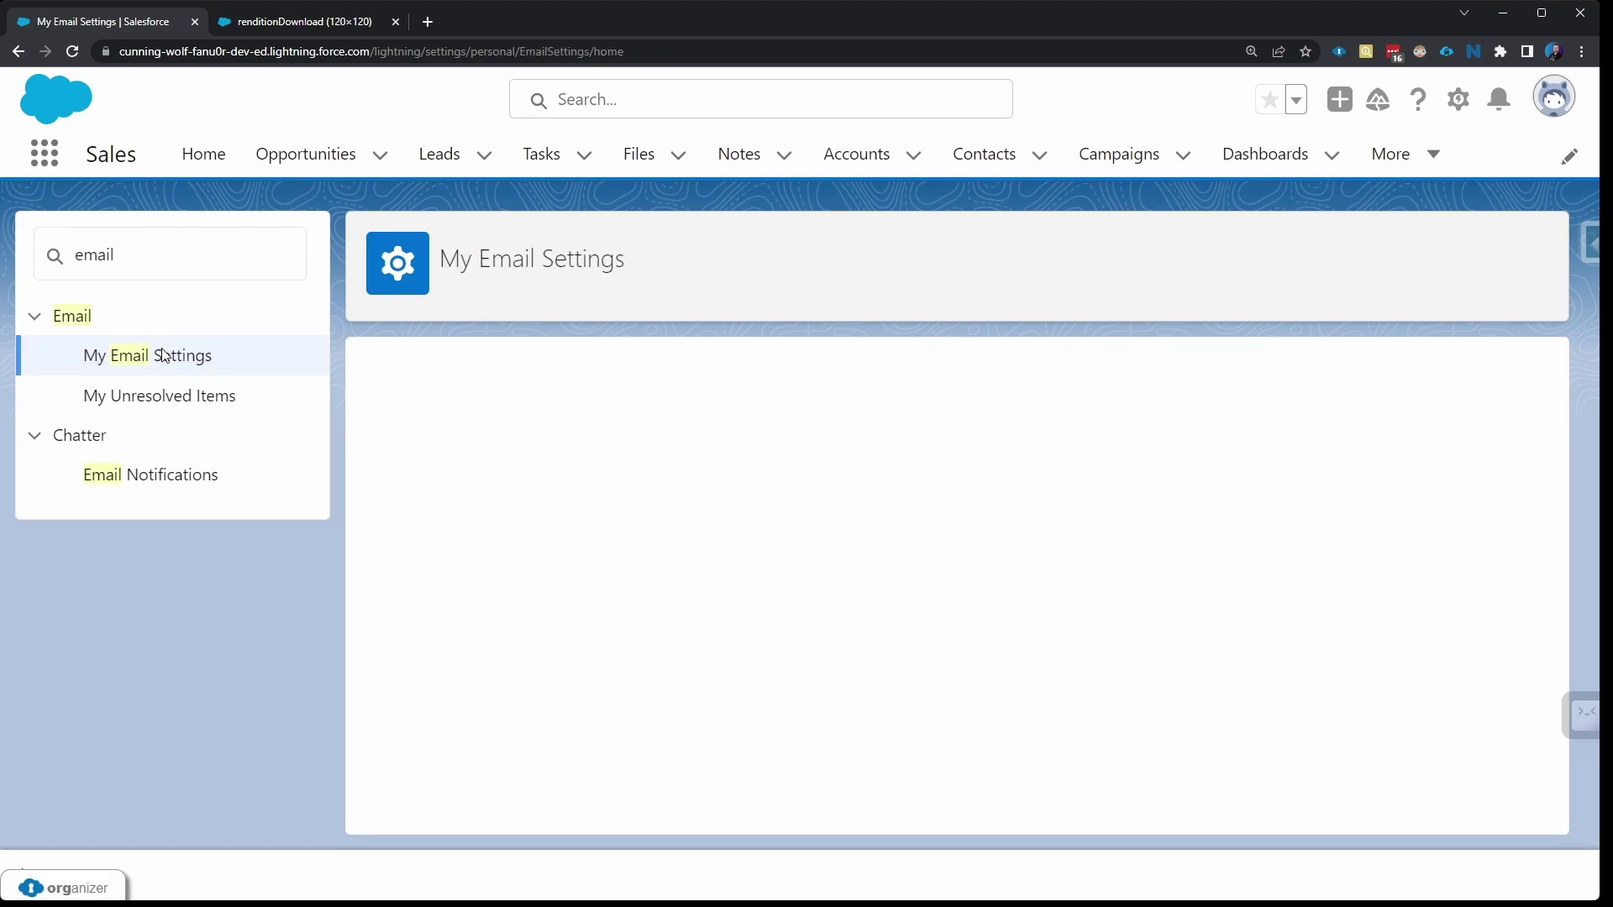
{"action": "scroll", "coordinate": [775, 527], "scroll_direction": "down", "scroll_amount": 3}
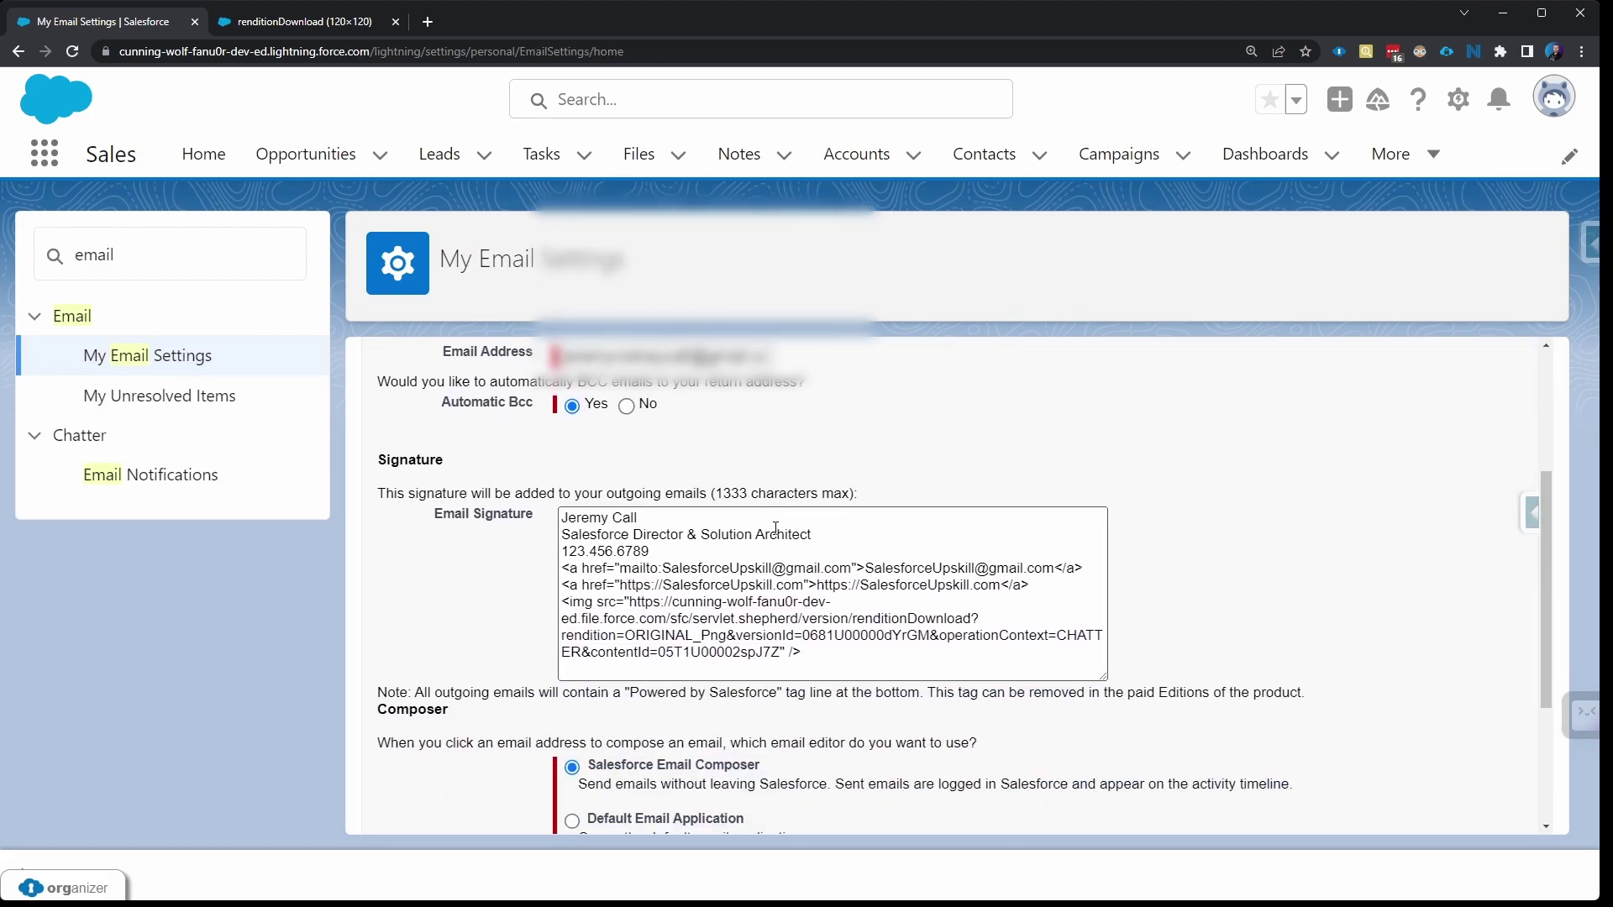
{"action": "scroll", "coordinate": [775, 527], "scroll_direction": "down", "scroll_amount": 1}
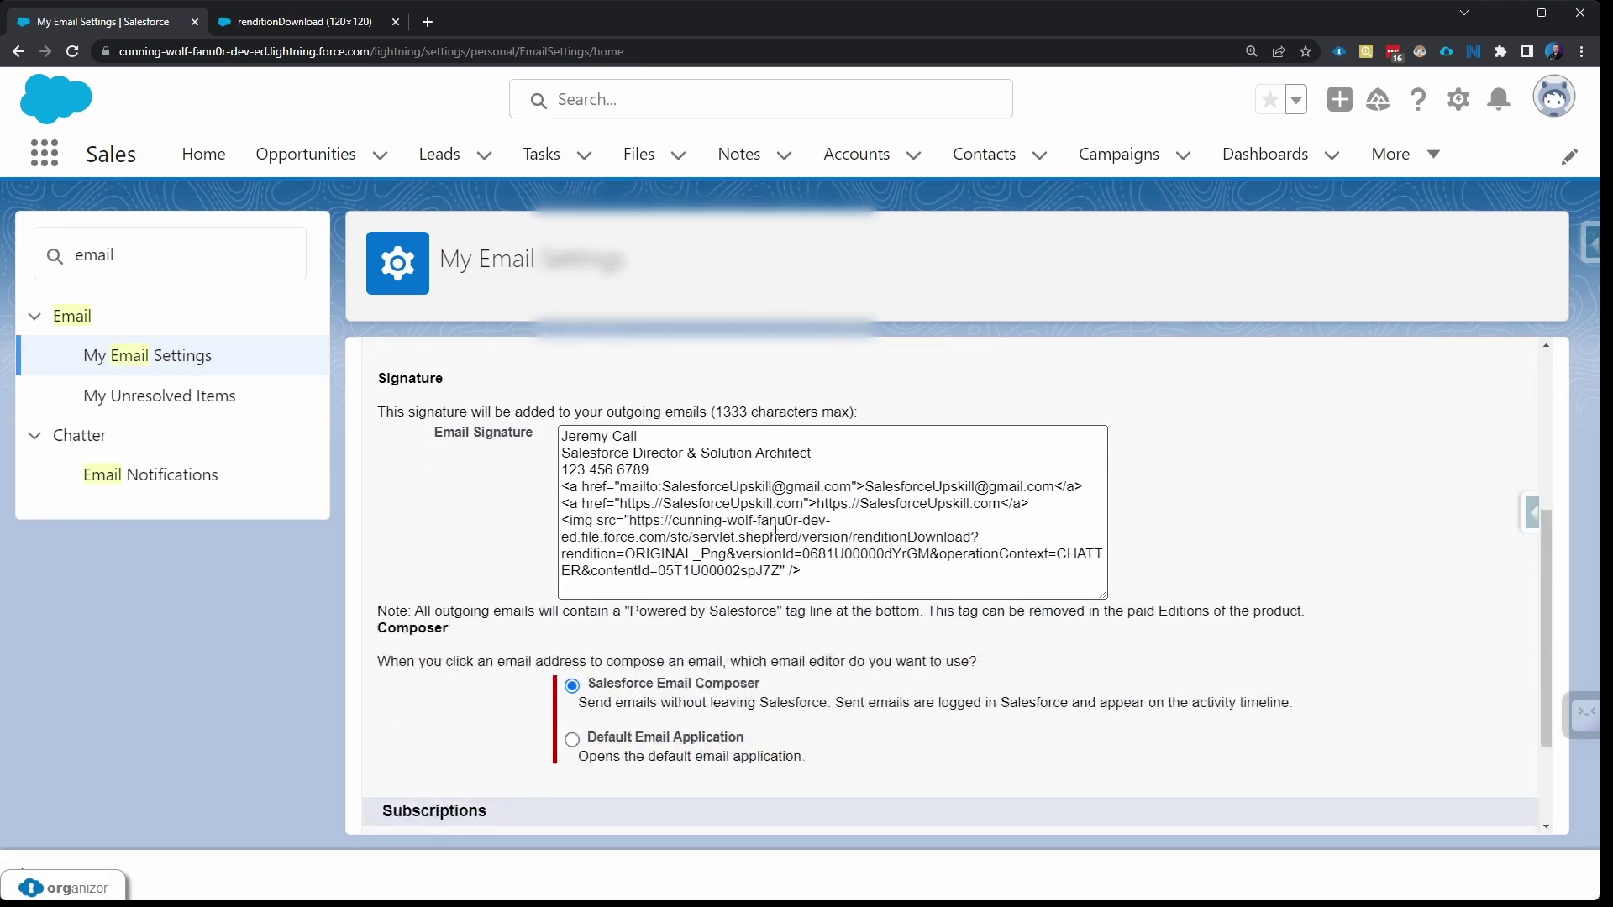
{"action": "left_click", "coordinate": [779, 569]}
{"action": "left_click_drag", "start_coordinate": [780, 569], "coordinate": [629, 519]}
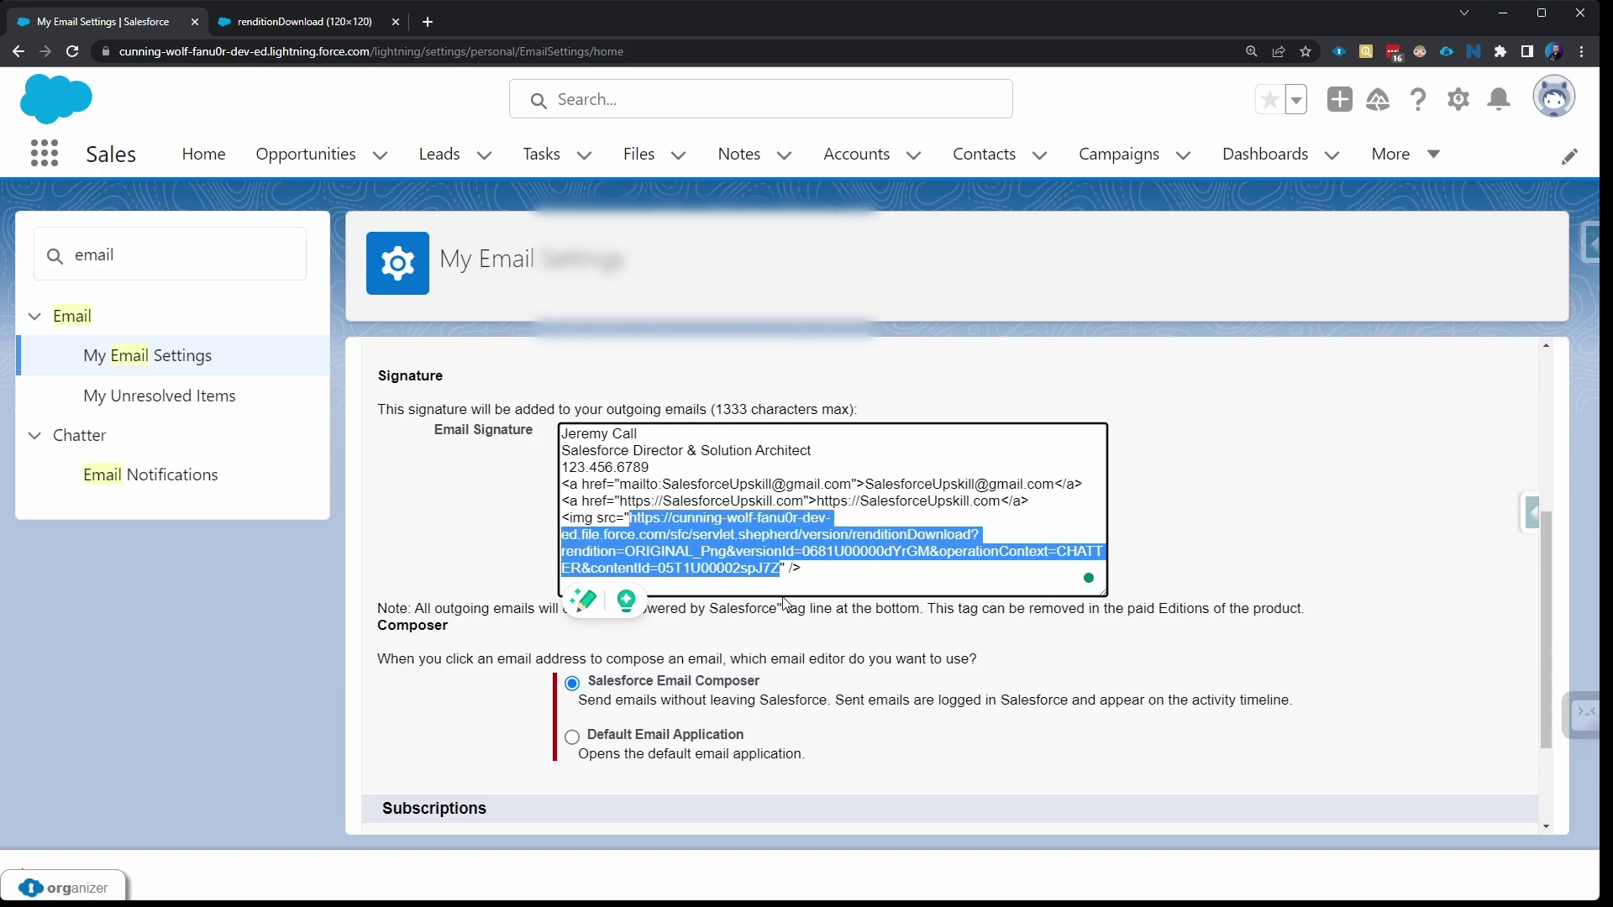
{"action": "type", "text": "https://cunning-wolf-fanu0r-dev-ed.file.force.com/sfc/servlet.shepherd/version/renditionDownload?rendition=ORIGINAL_Png&versionId=0681U00000dYrlb&operationContext=CHATTER&contentId=05T1U00002spJTB"}
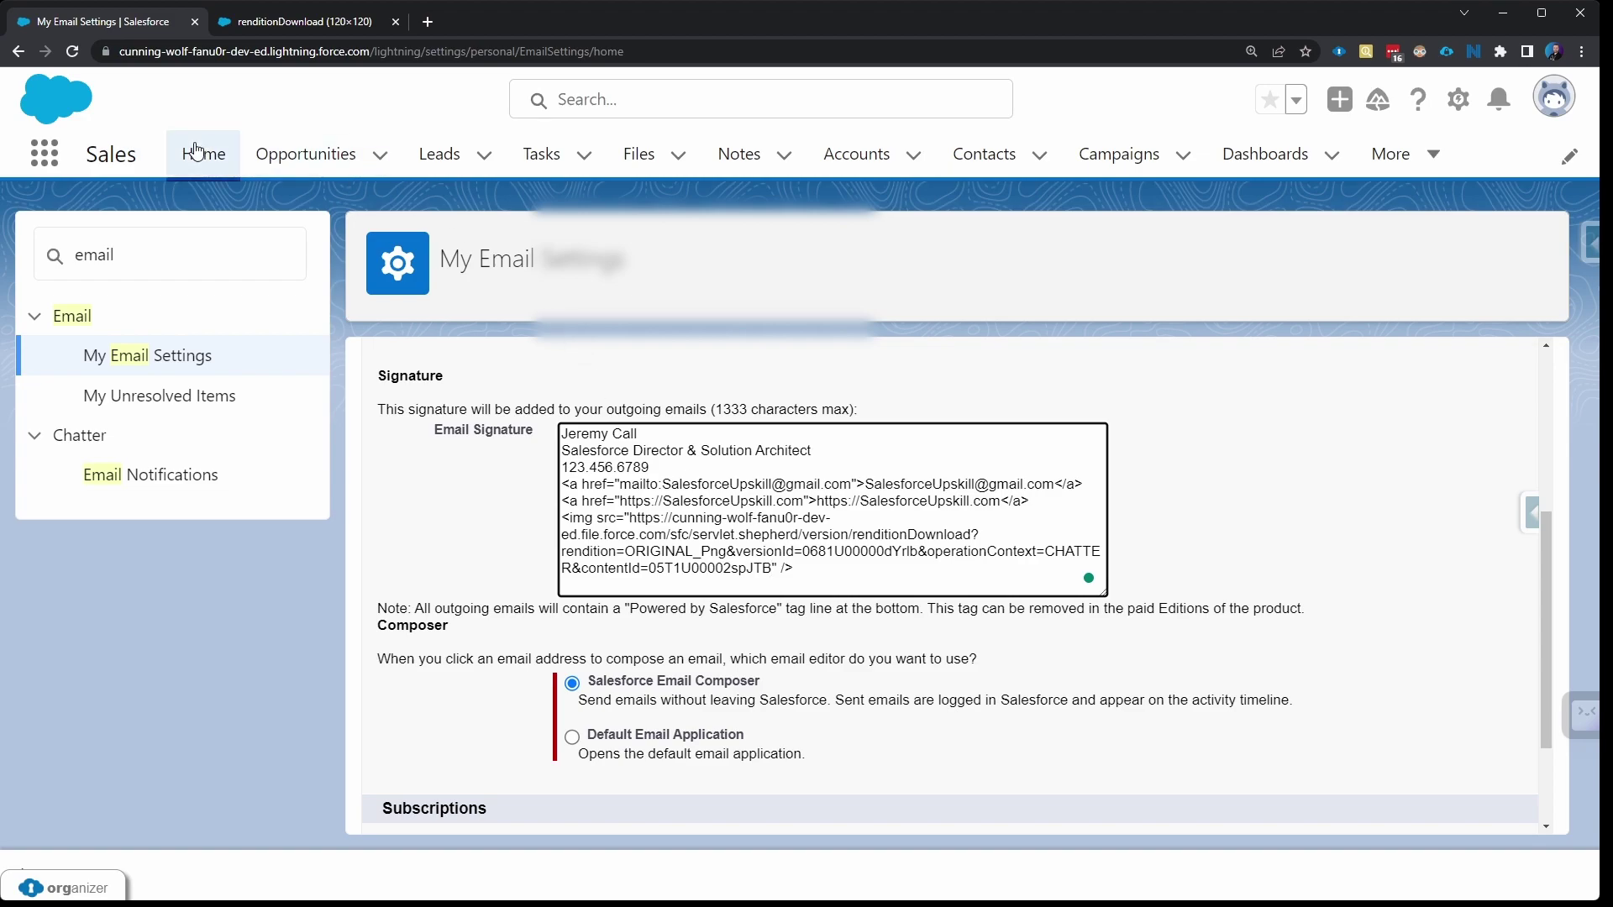
Start a new email from a contact's record and check the signature's links and cloud logo.
{"action": "left_click", "coordinate": [994, 172]}
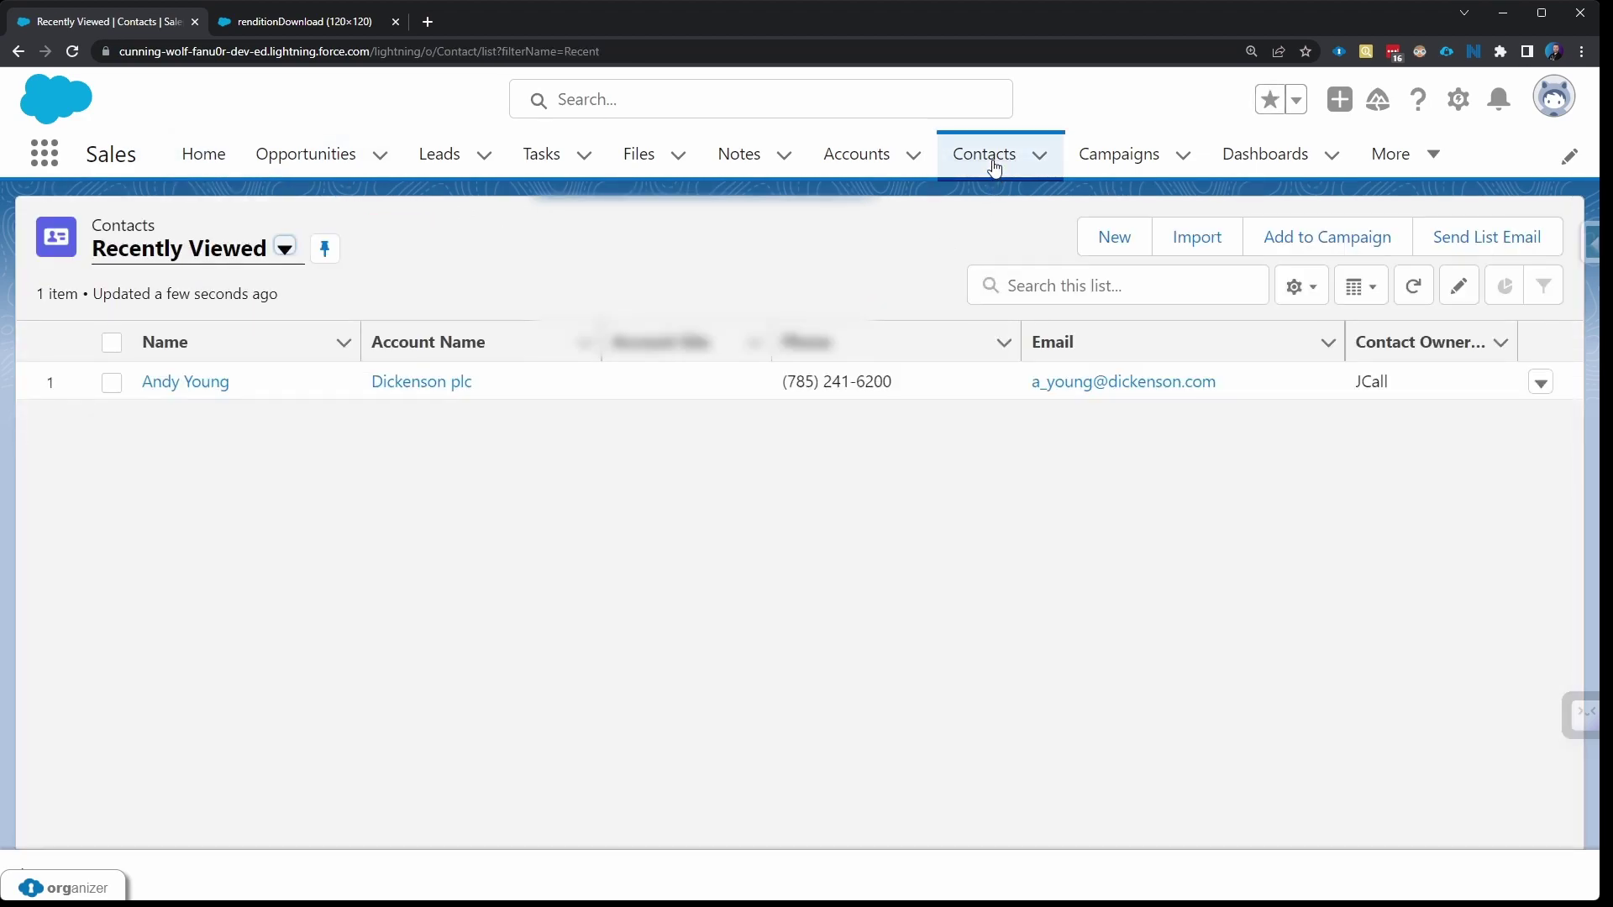
{"action": "left_click", "coordinate": [210, 383]}
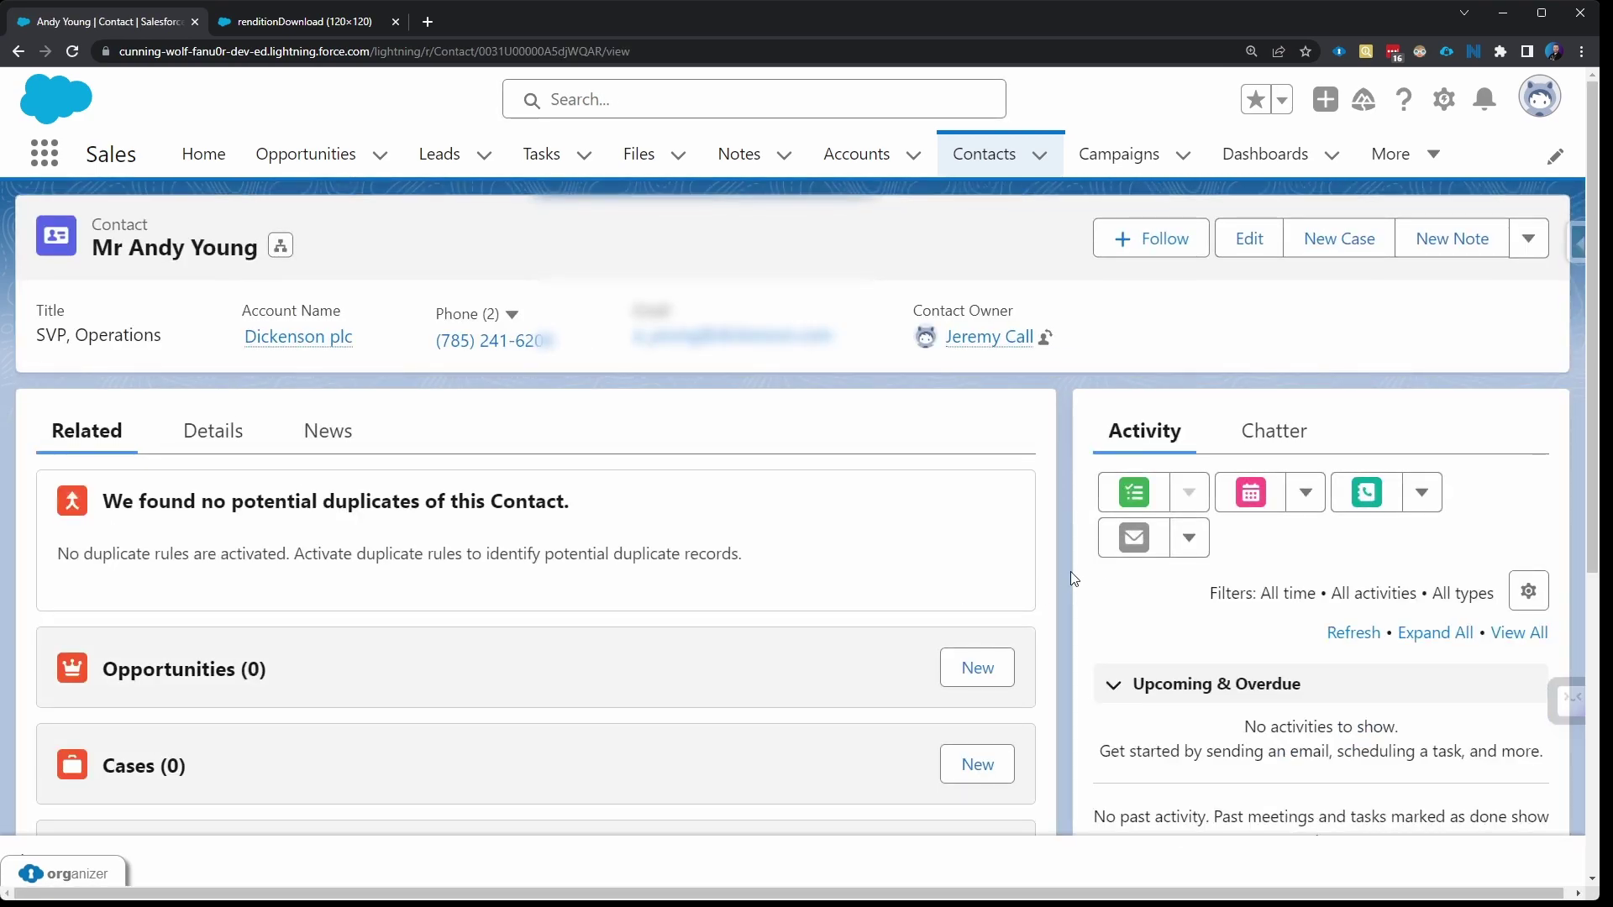
{"action": "left_click", "coordinate": [1136, 540]}
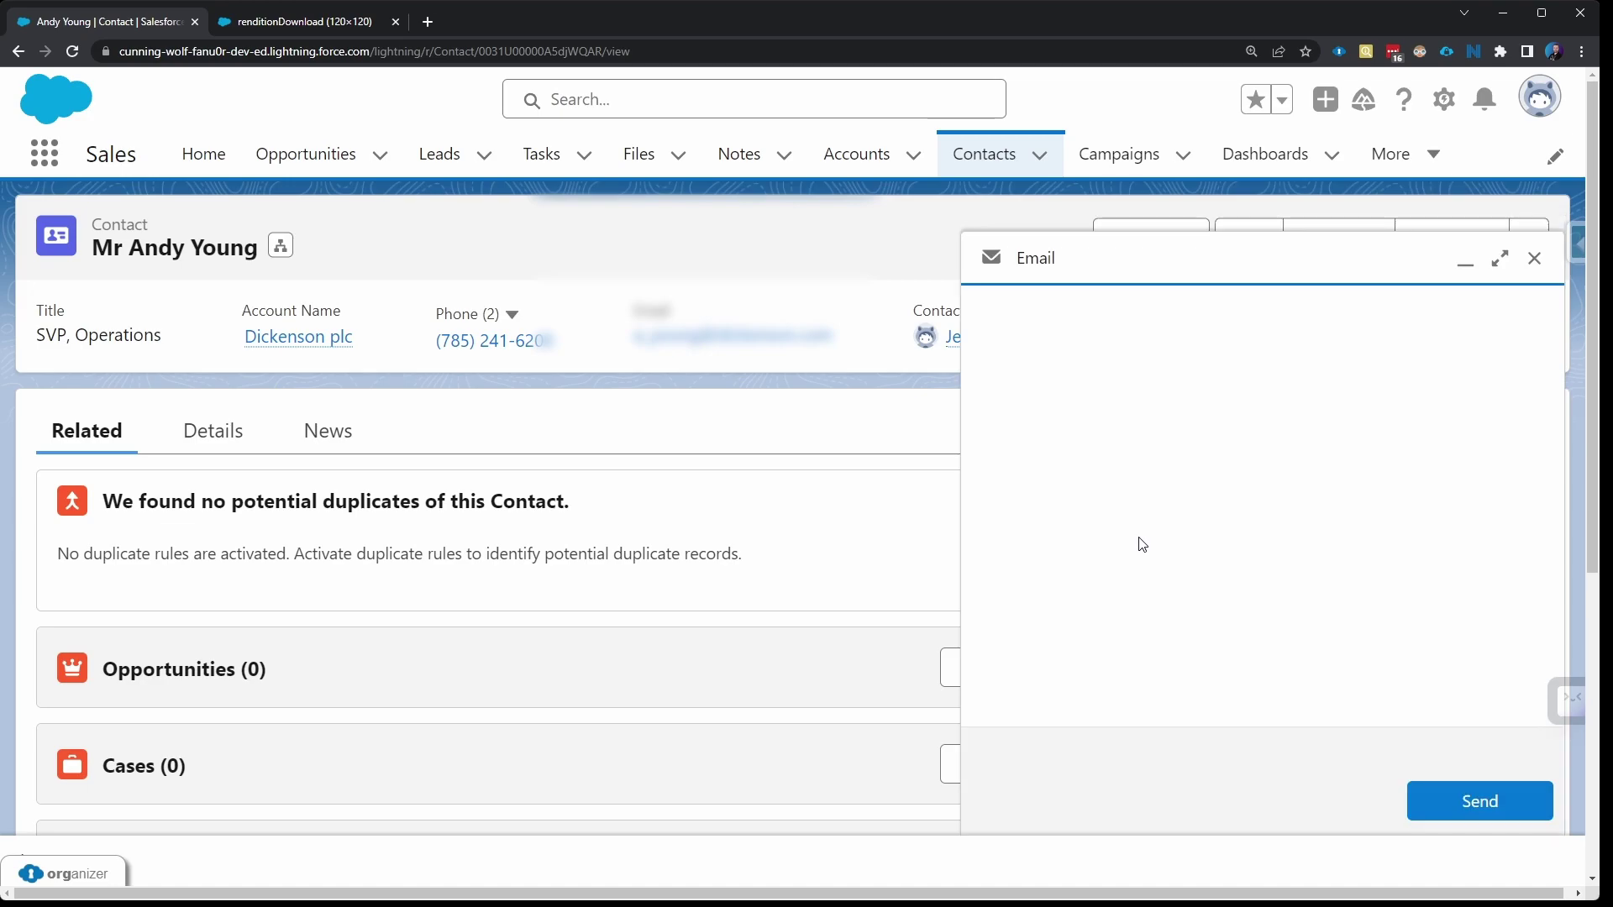
{"action": "scroll", "coordinate": [1131, 586], "scroll_direction": "down", "scroll_amount": 1}
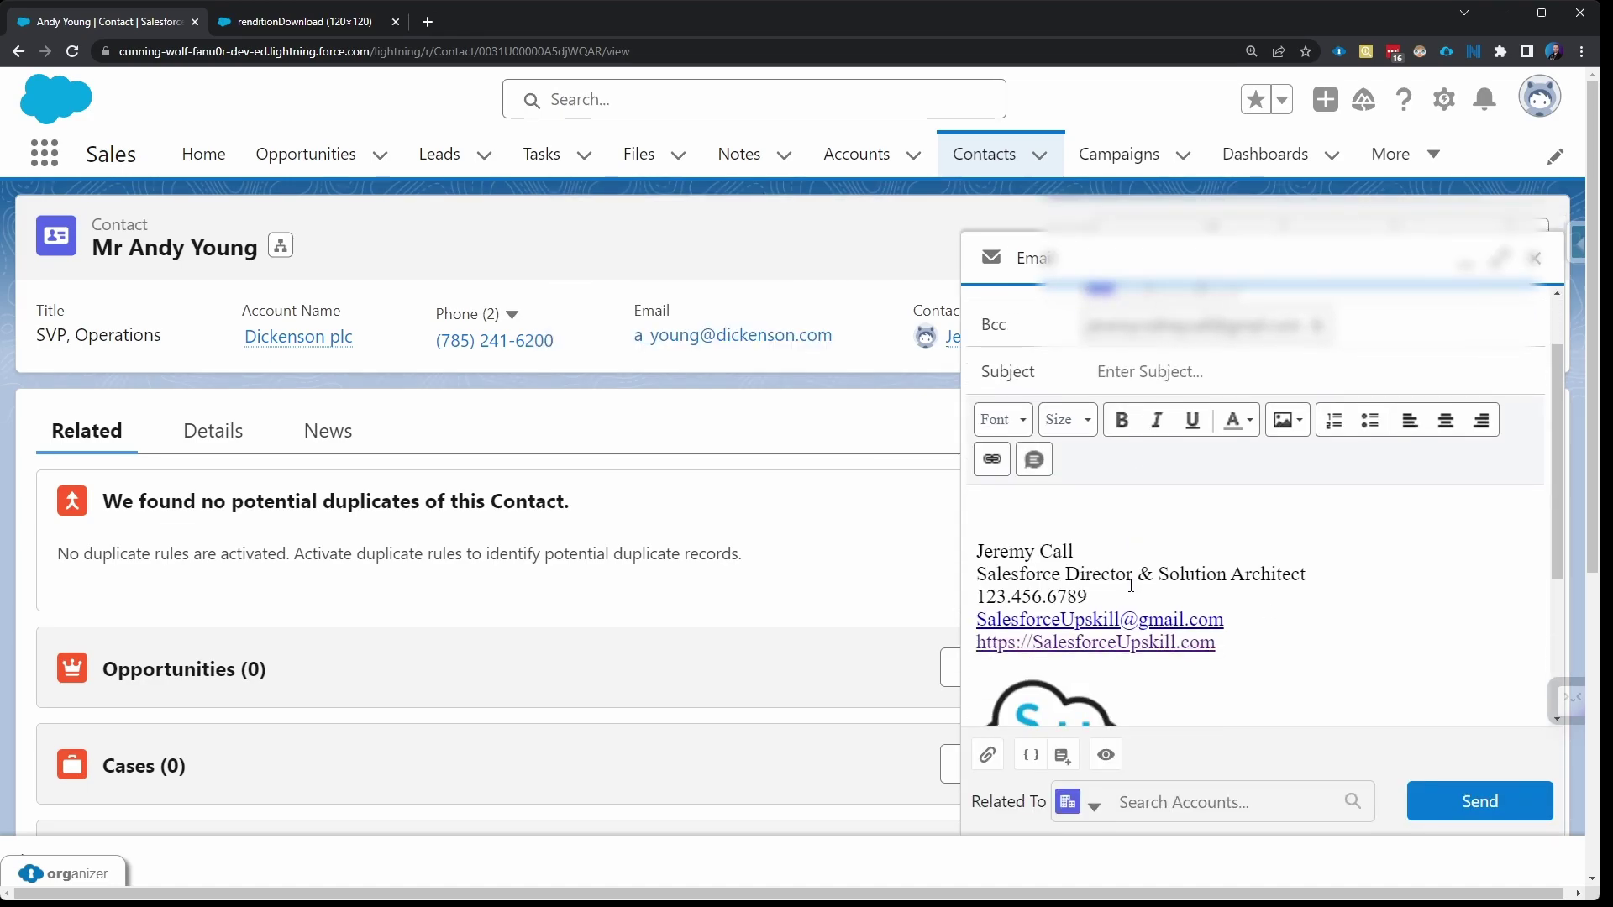
{"action": "scroll", "coordinate": [1130, 585], "scroll_direction": "down", "scroll_amount": 1}
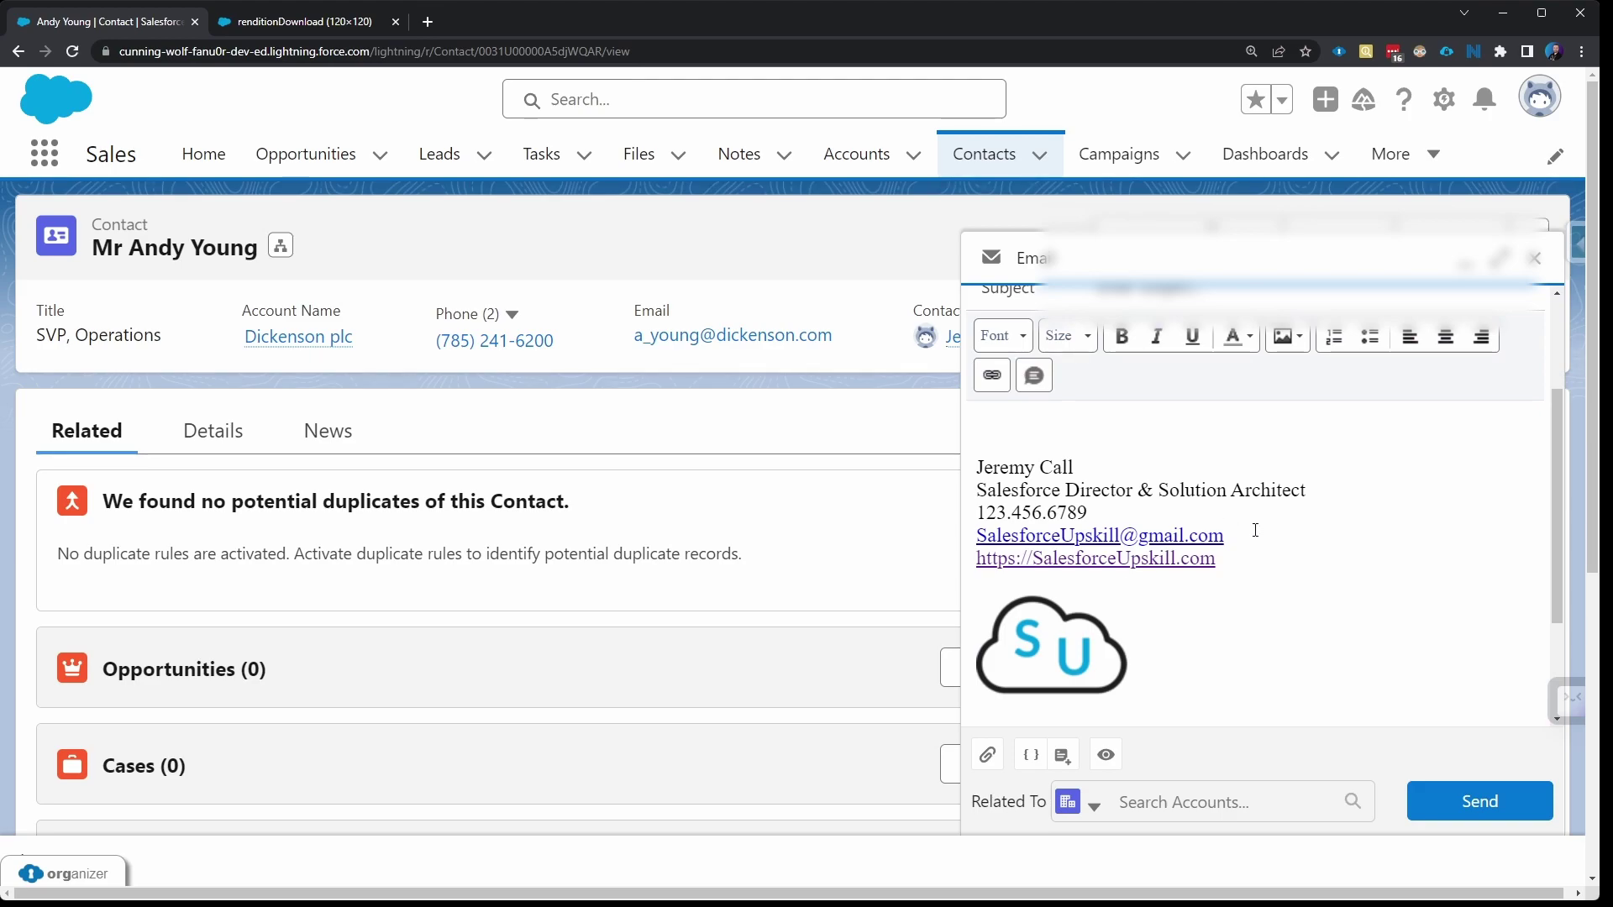